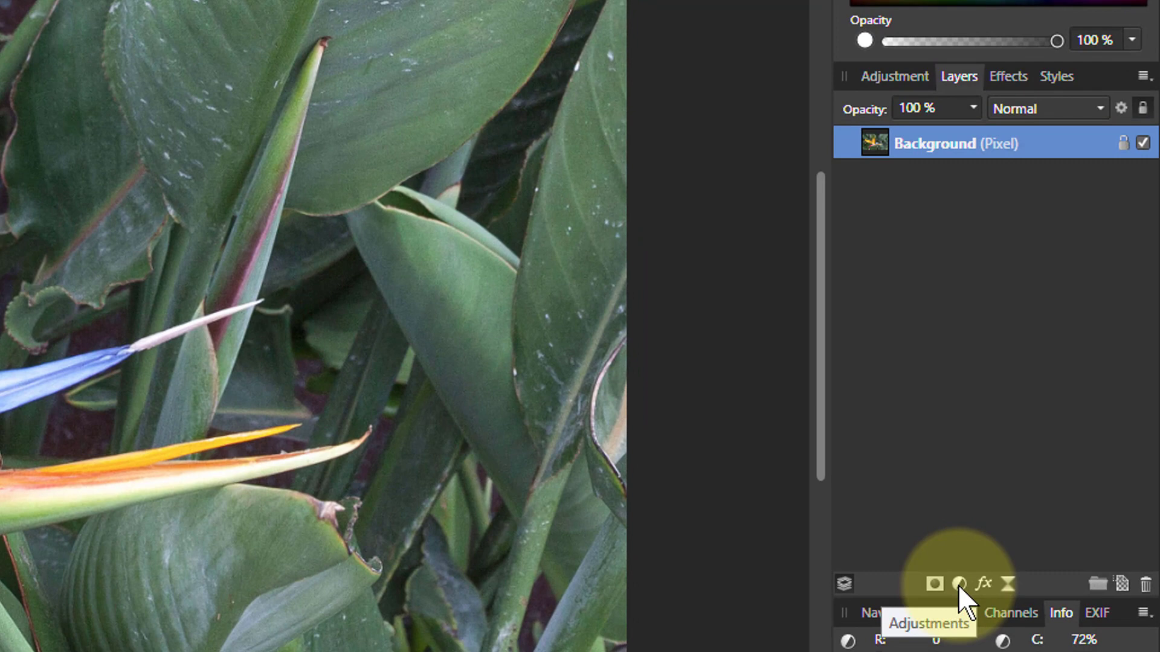
- Add a Curves adjustment to the Background layer and pull its midpoint down to darken the photo
click(959, 585)
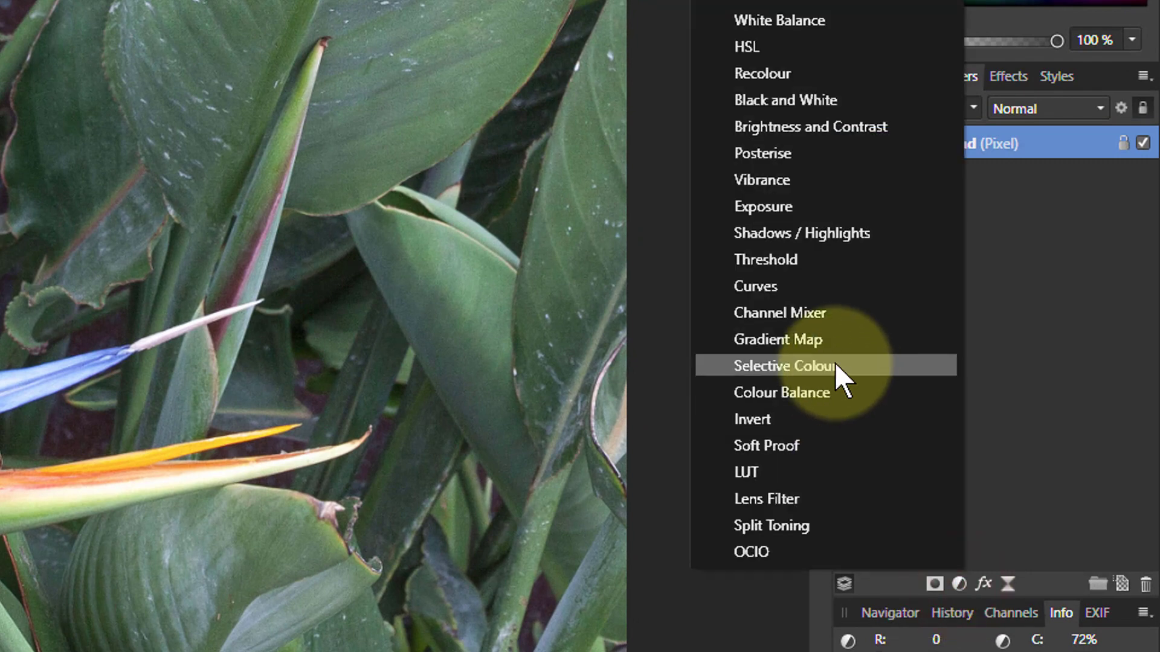
click(781, 289)
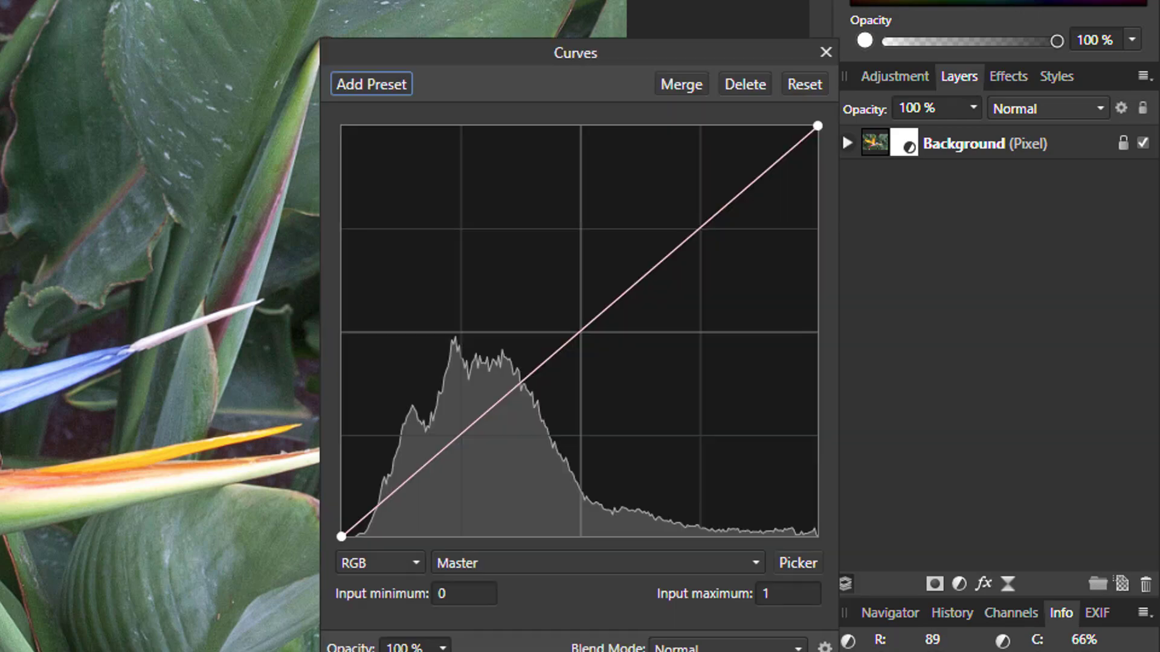
drag(469, 64, 320, 0)
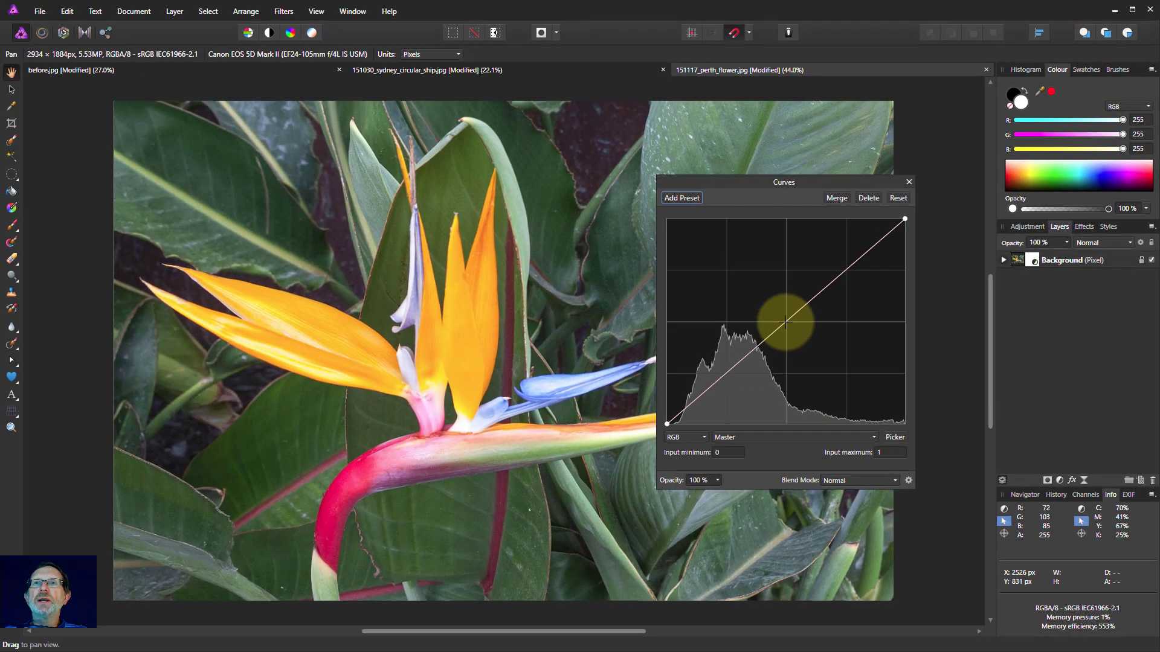
drag(424, 268, 424, 289)
drag(785, 330, 787, 374)
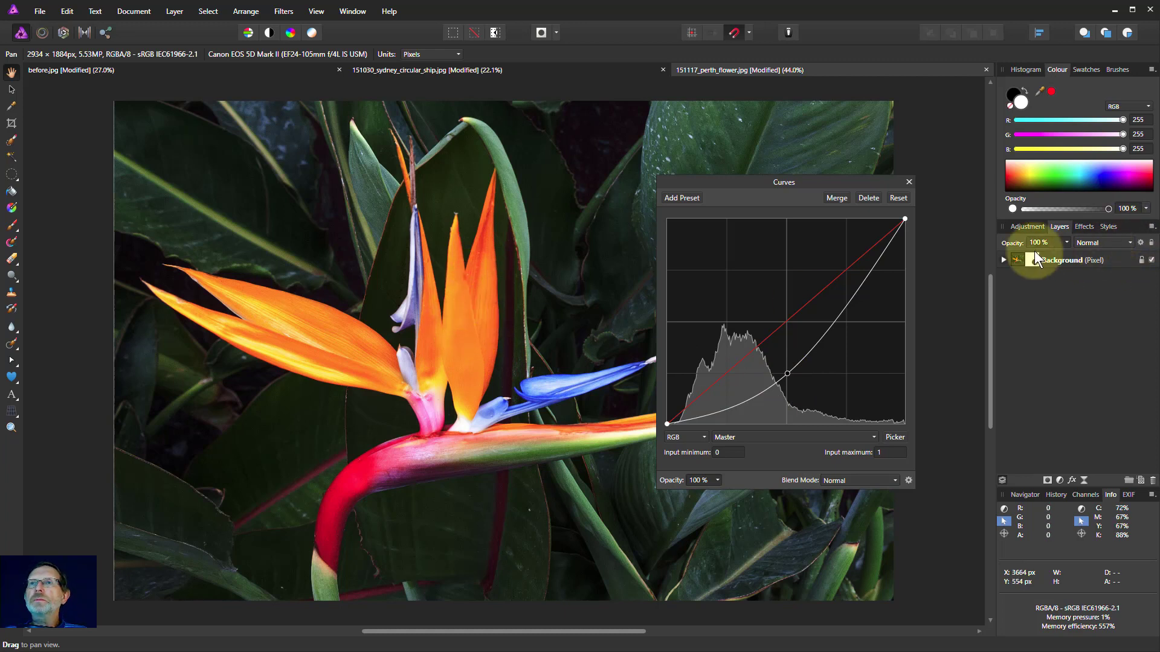
- Expand the Background layer and toggle its Curves adjustment off and on twice, leaving it on
click(1003, 260)
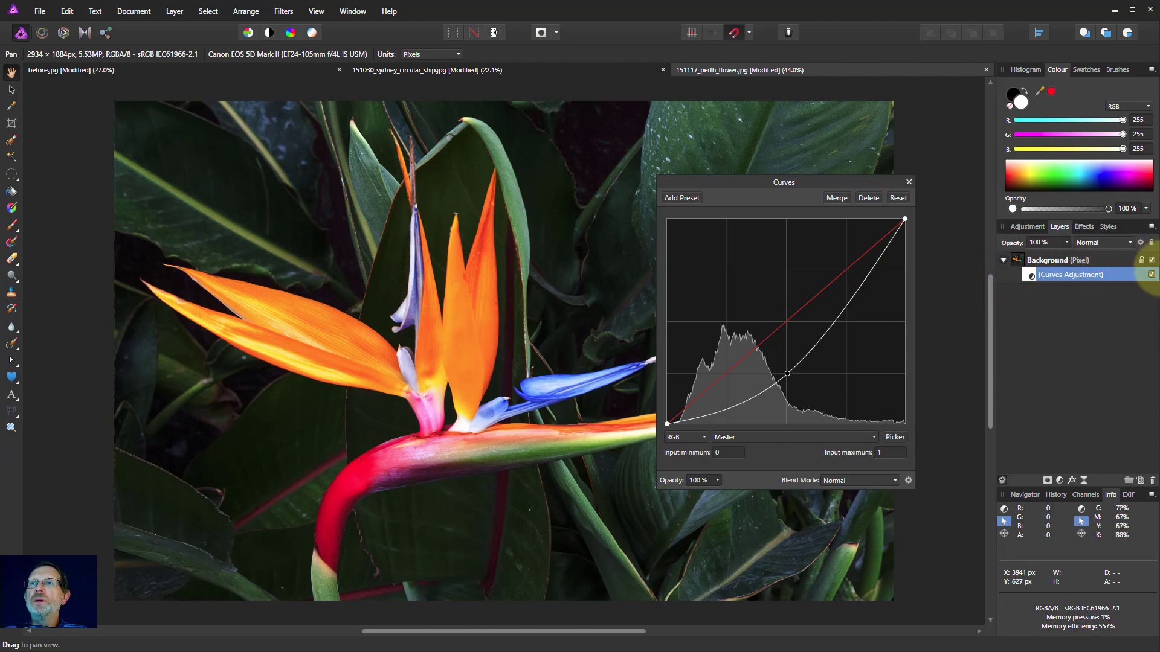
click(1151, 275)
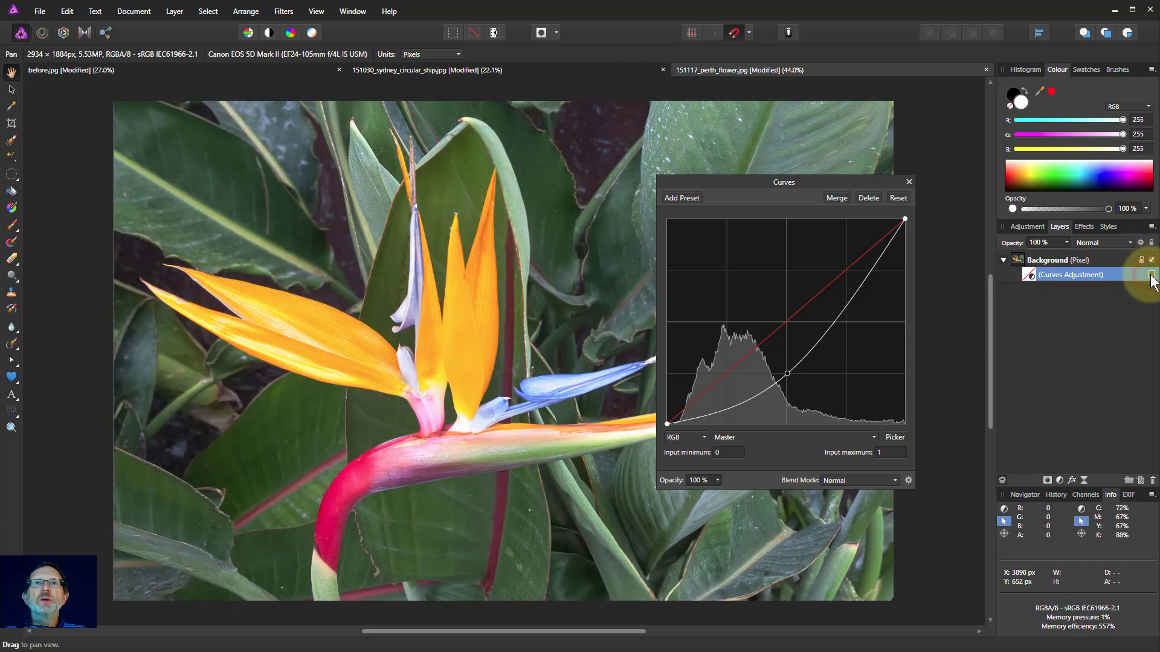
click(1151, 275)
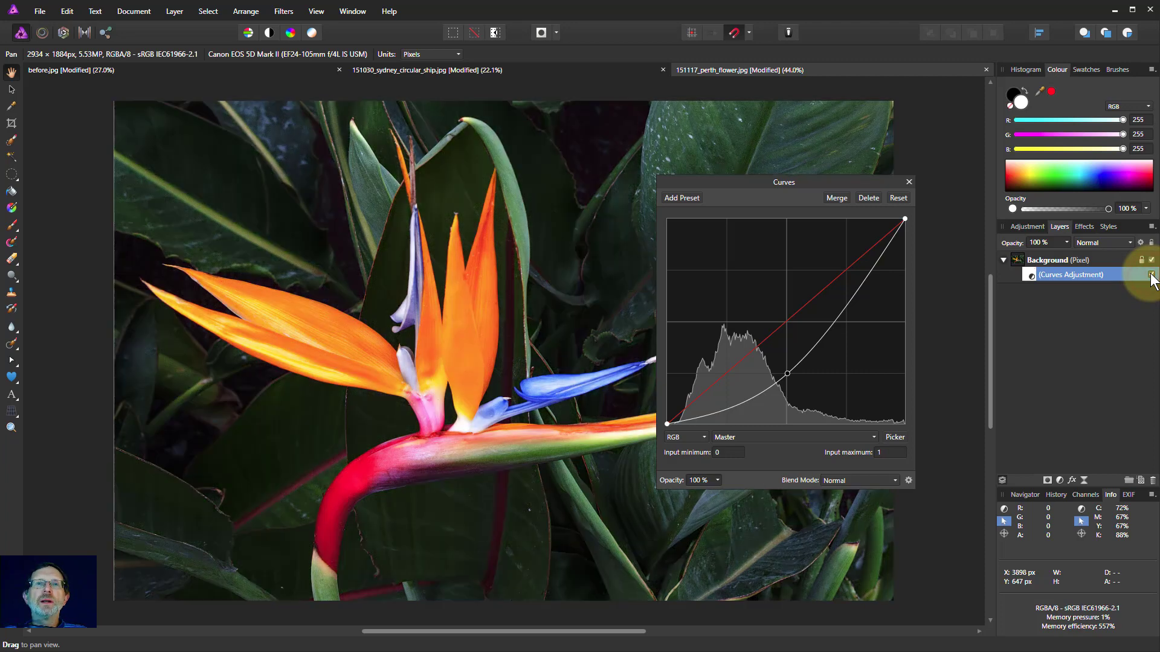
click(1151, 275)
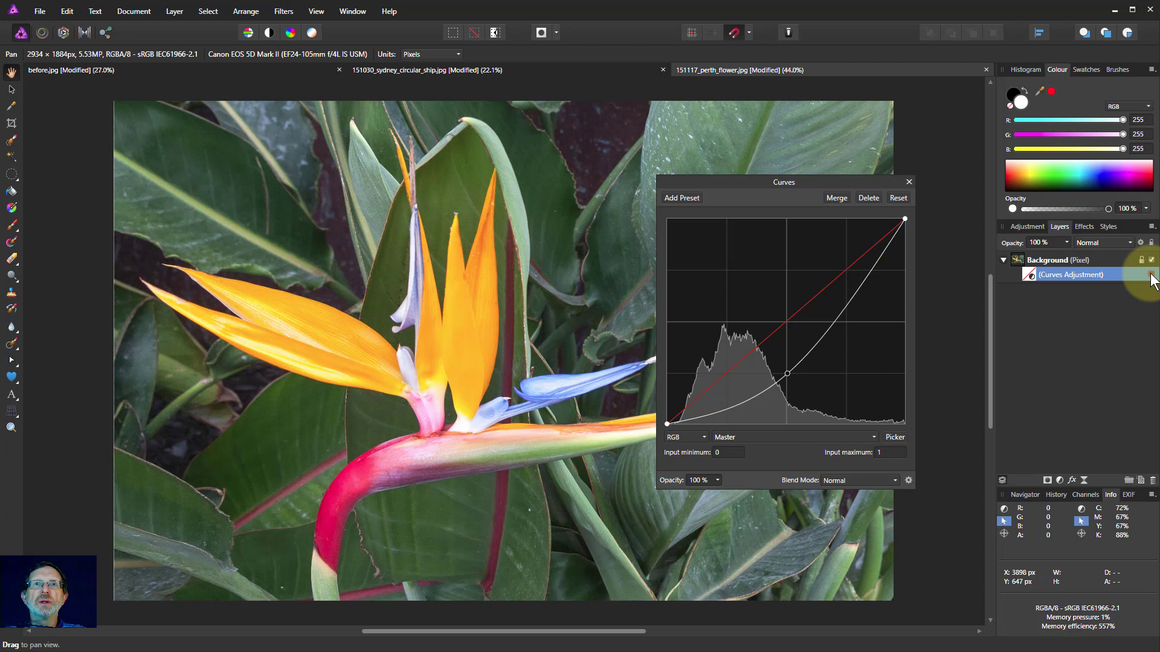
click(1151, 275)
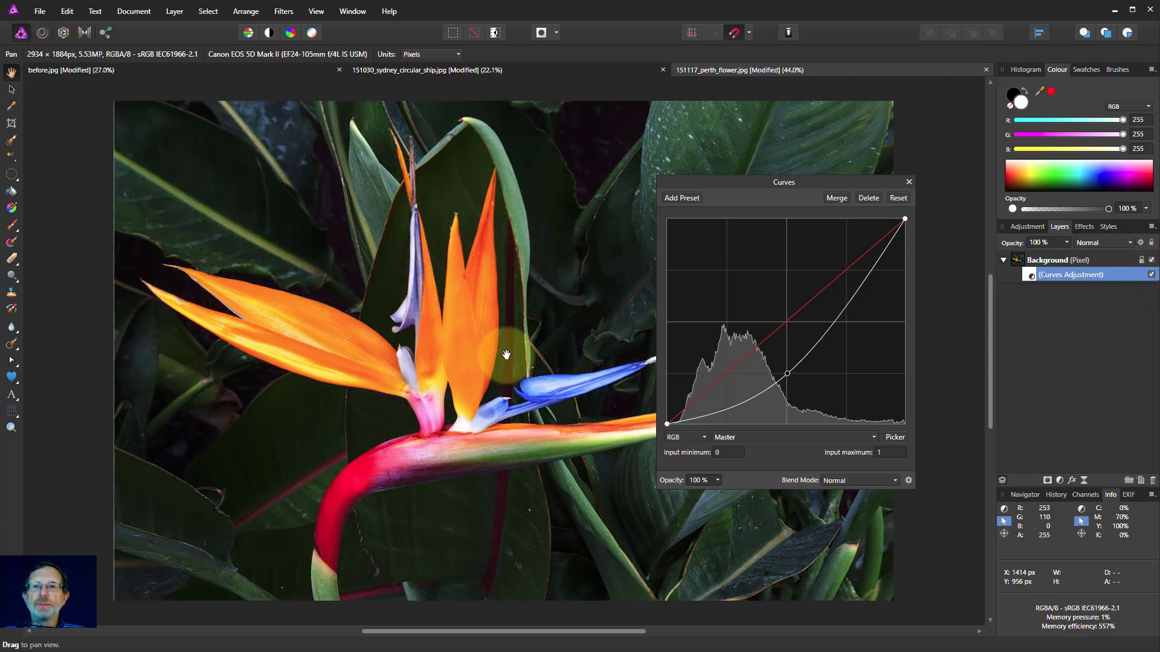
- Duplicate the Background layer with Ctrl+J and select the Curves adjustment of the copy above the original
click(1016, 262)
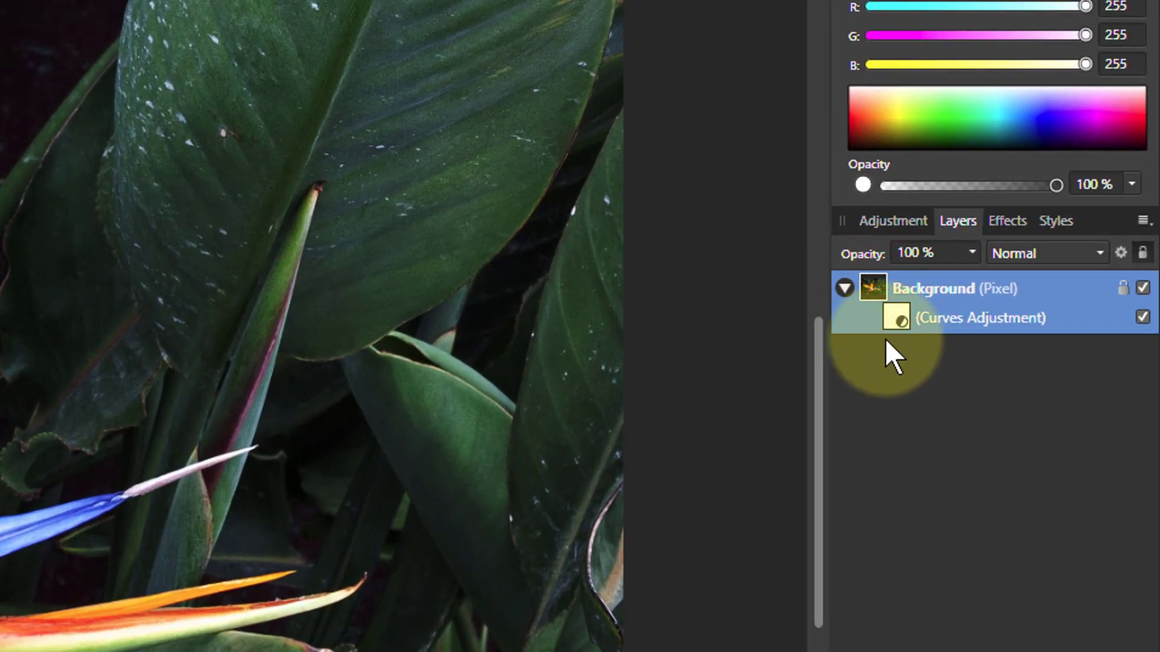
key(ctrl+j)
key(ctrl+j)
key(ctrl+j)
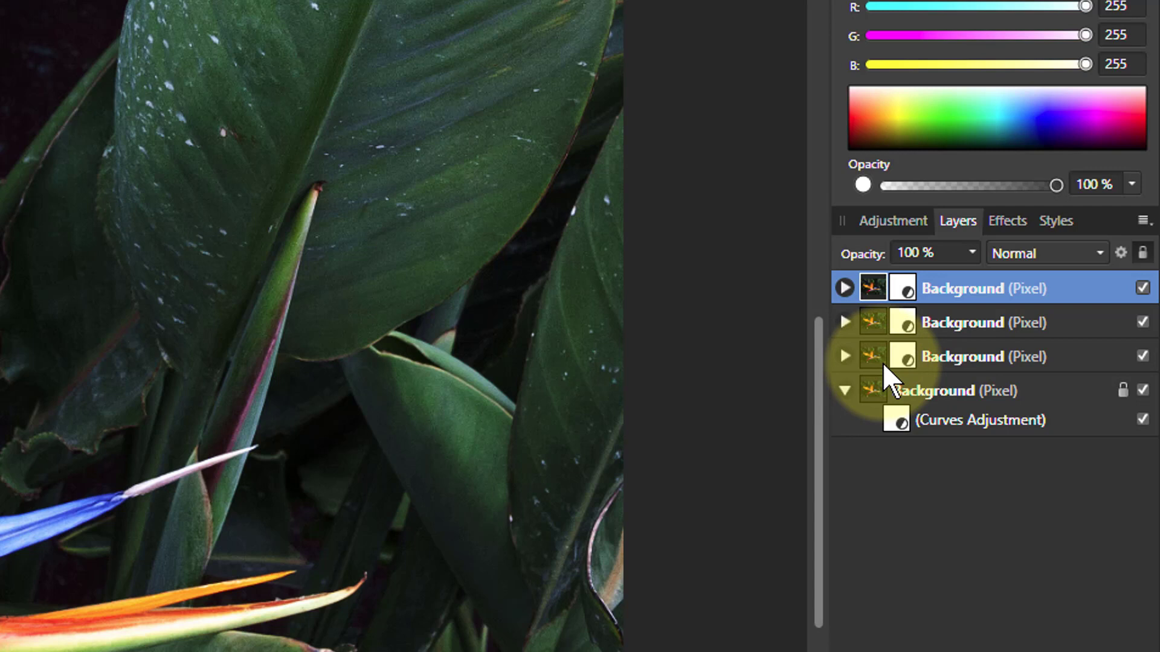
click(882, 363)
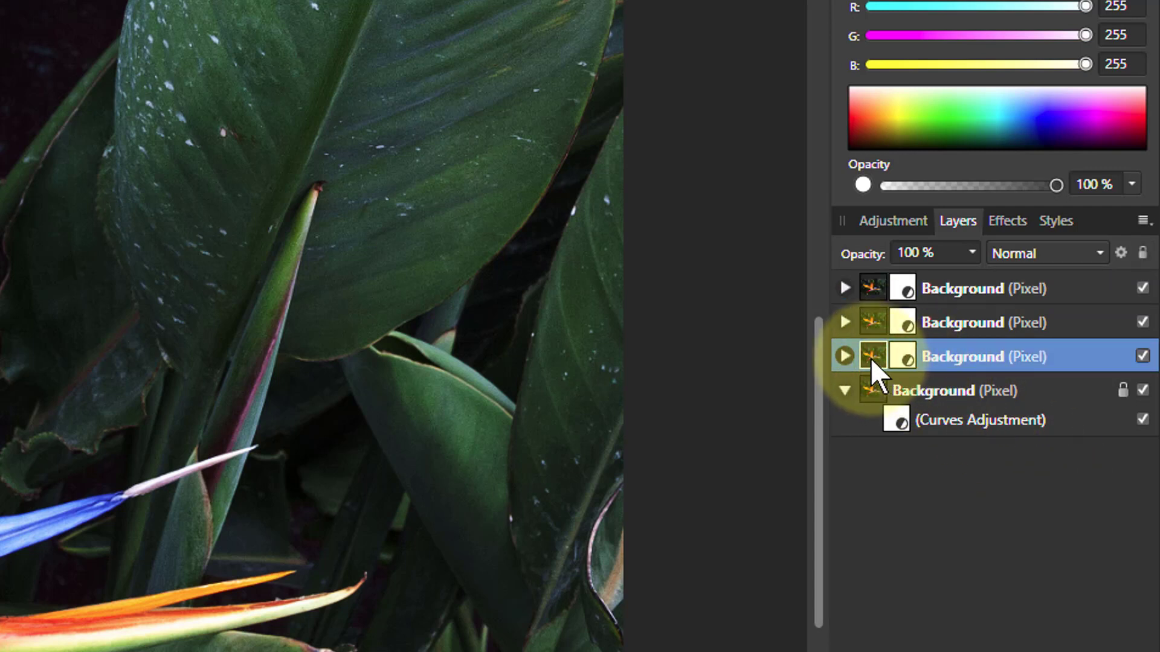
click(844, 355)
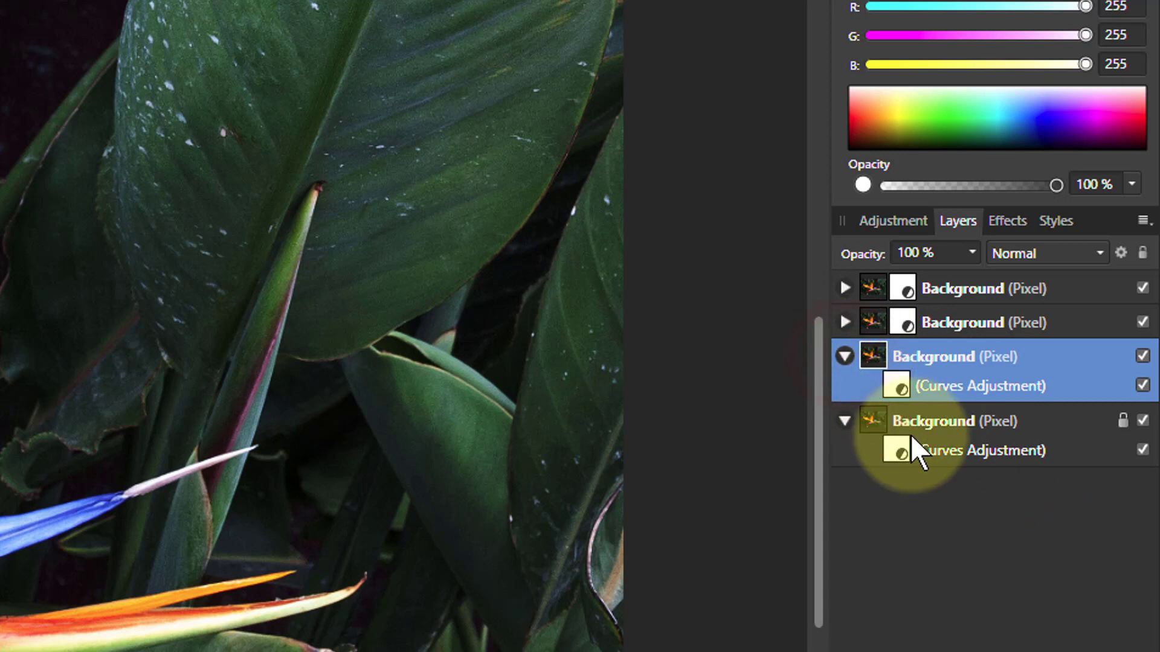
click(898, 389)
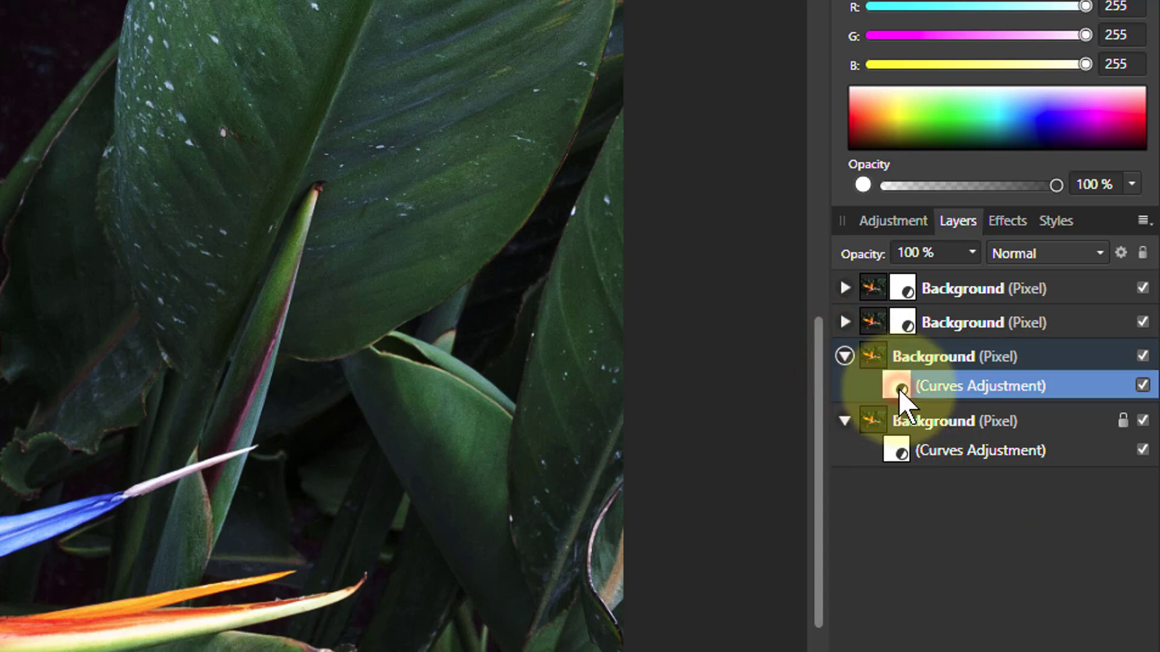
- Switch that copy's Curves adjustment to the CMYK model with the Black channel selected
double_click(894, 383)
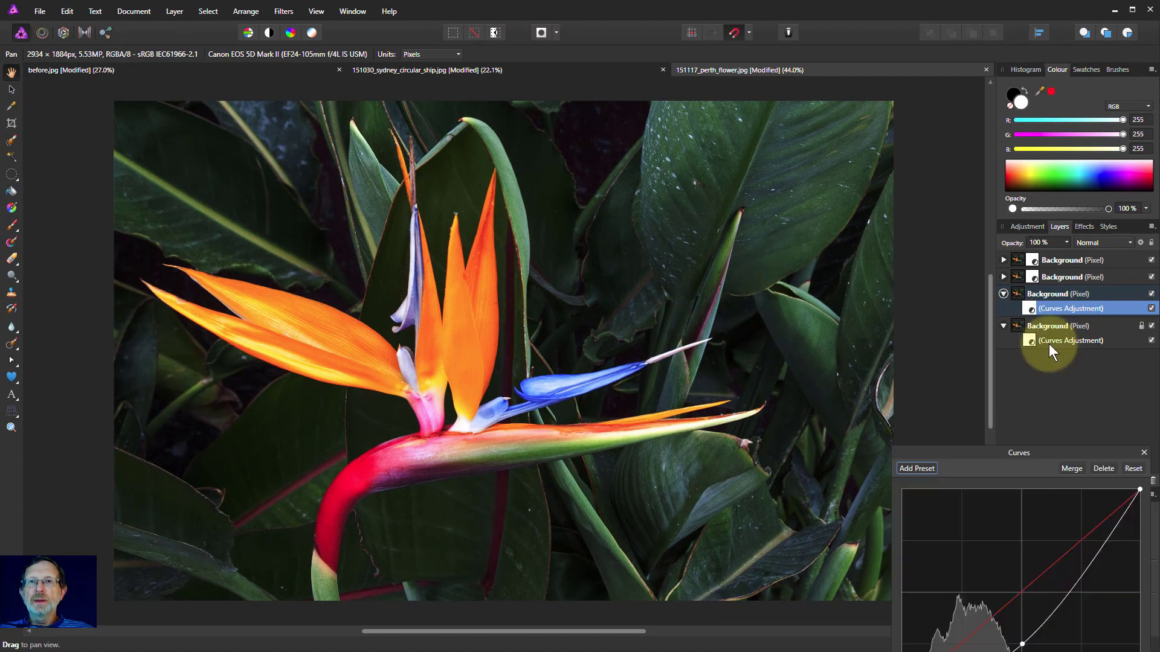
drag(1035, 453, 919, 234)
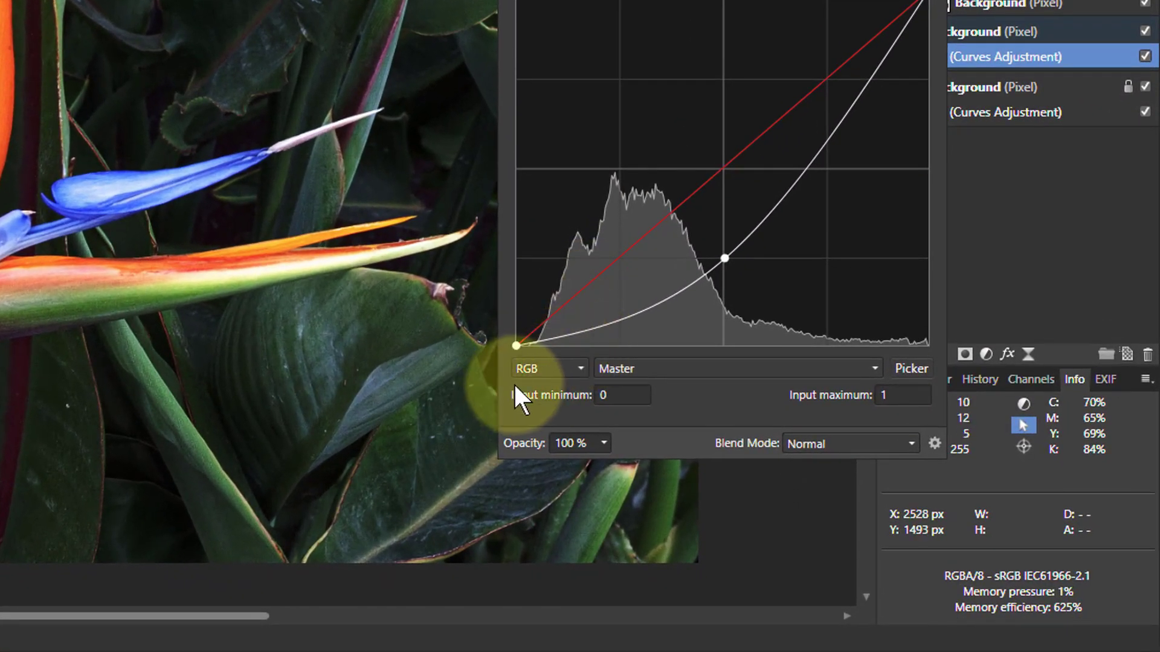
click(537, 364)
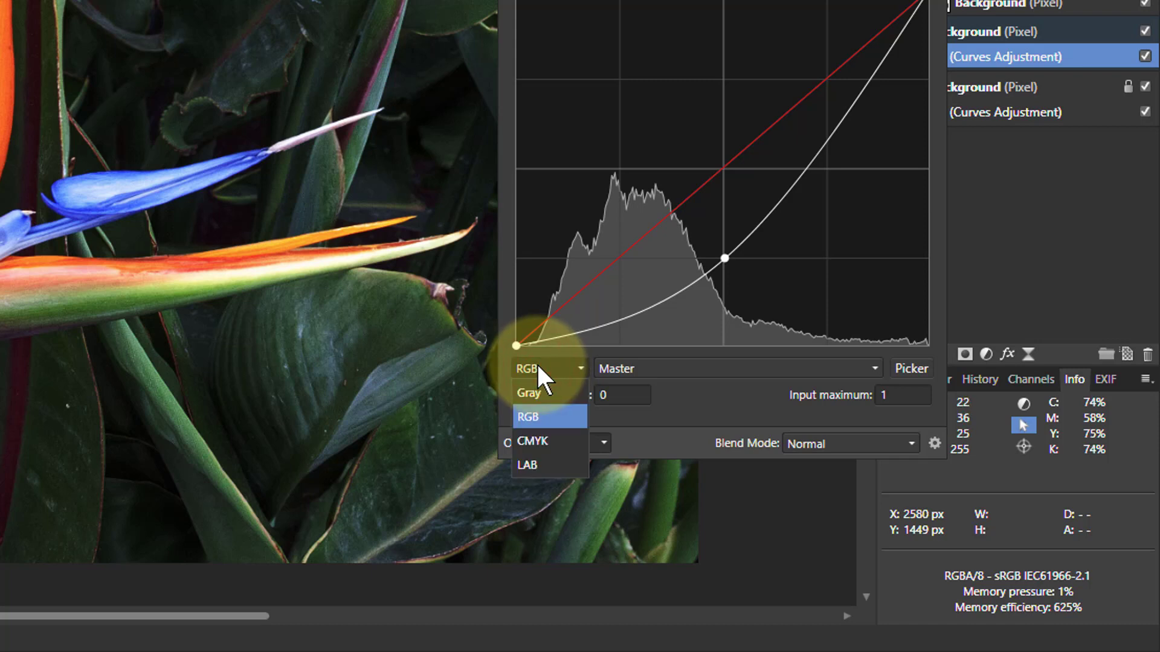
click(541, 447)
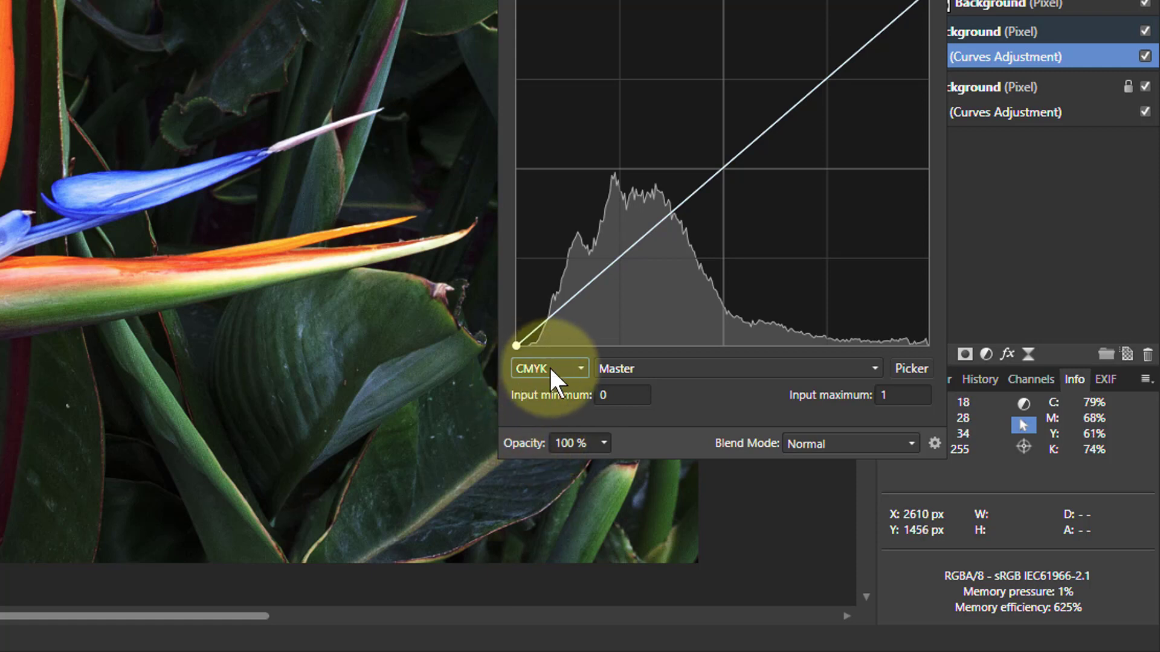
click(744, 382)
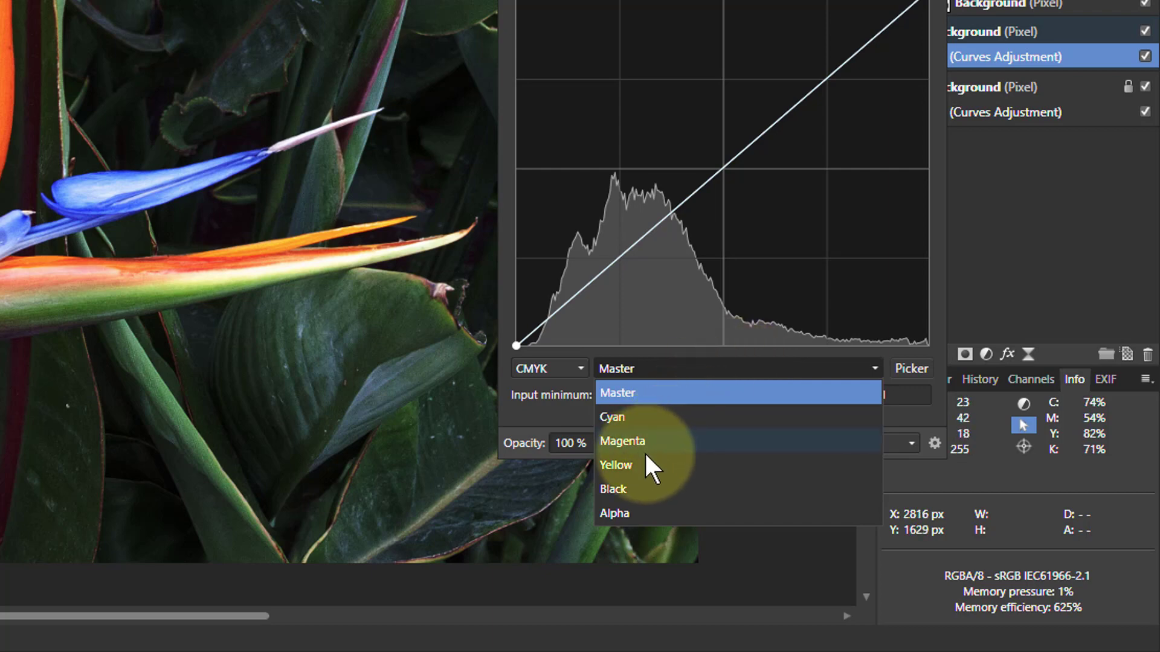
click(635, 487)
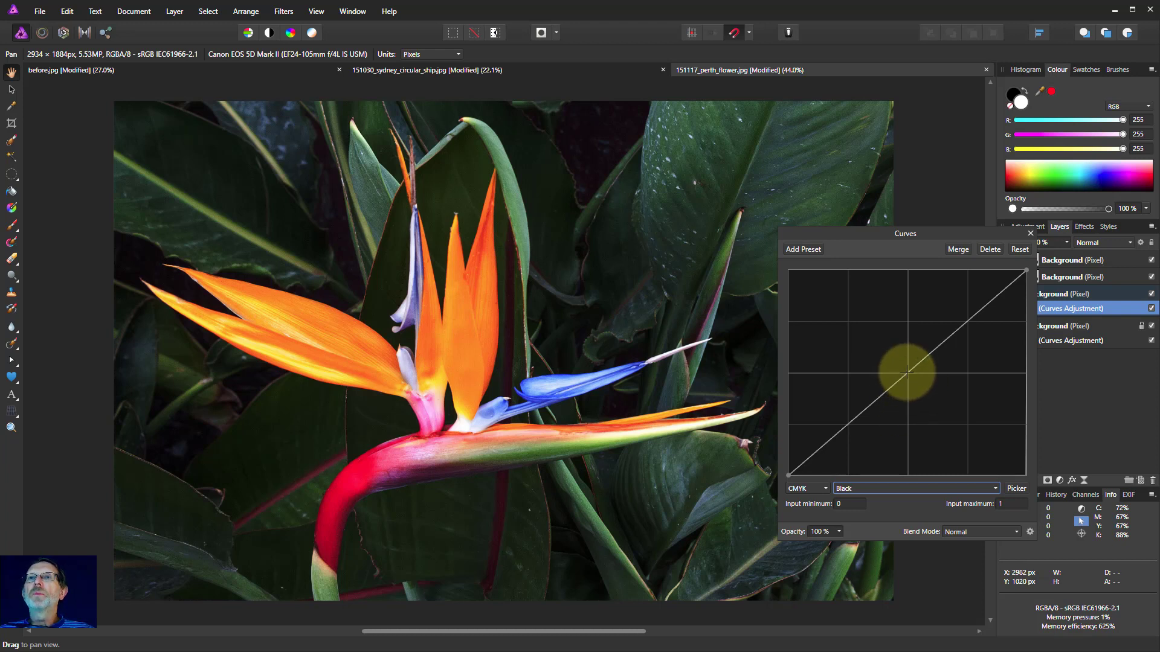
- Hide the upper layer copies and raise the Black channel curve's midpoint to deepen the shadows
mouse_move(907, 372)
mouse_down()
mouse_move(907, 345)
mouse_move(909, 409)
mouse_move(943, 406)
mouse_move(932, 425)
mouse_move(904, 374)
mouse_up()
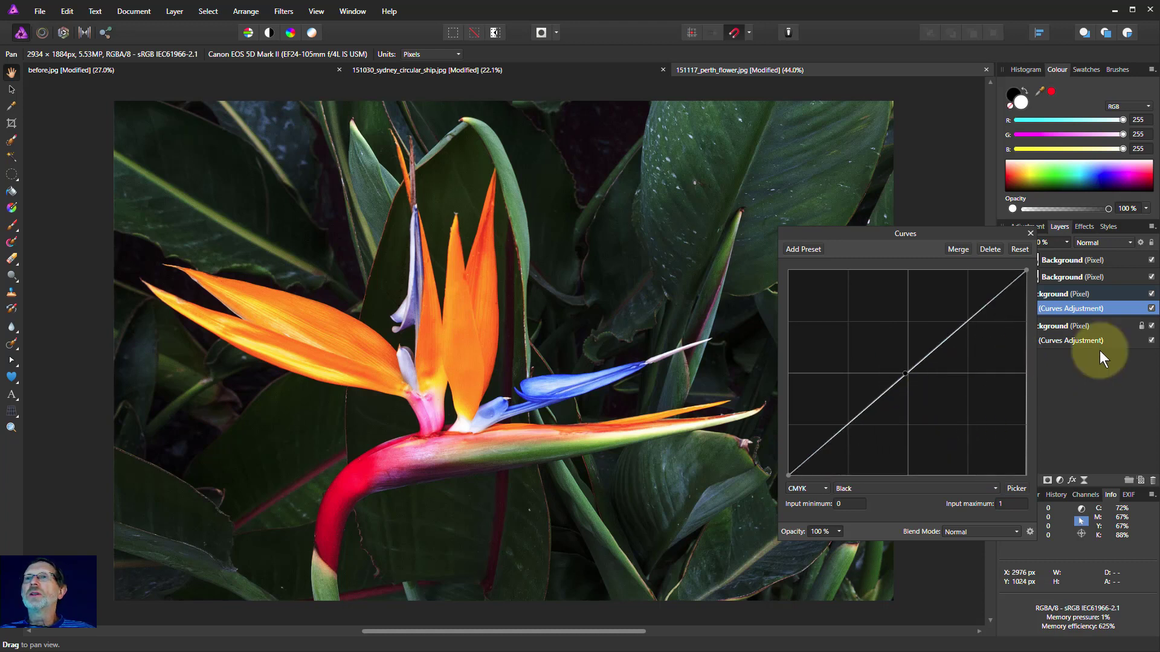
click(1151, 294)
click(1150, 277)
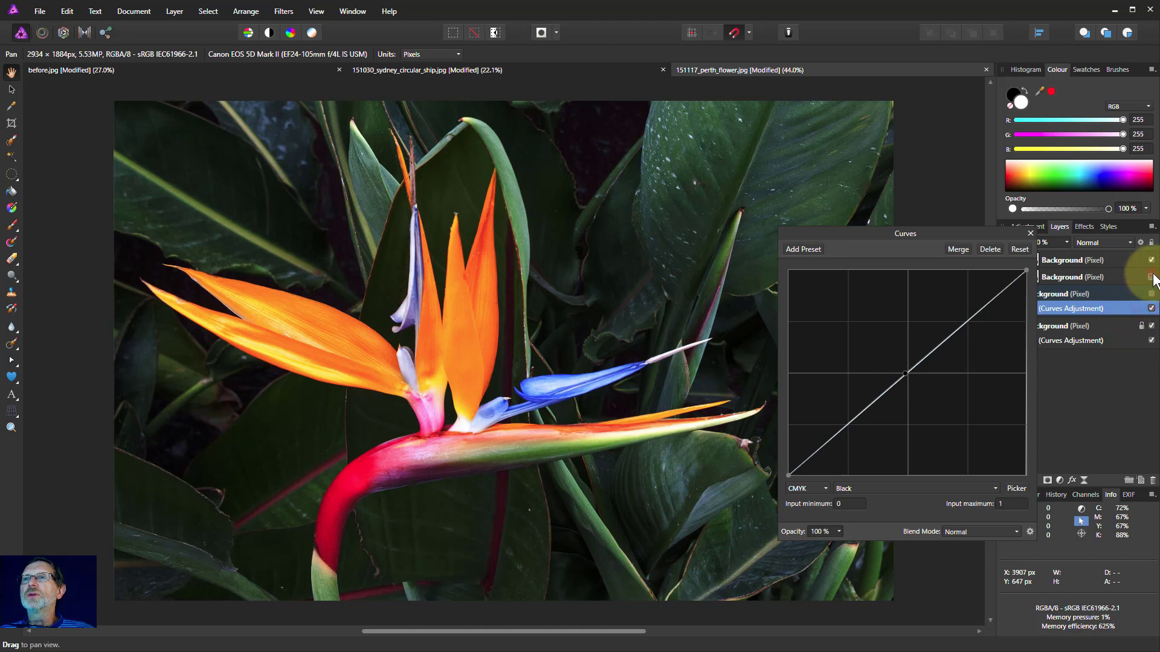
click(1151, 259)
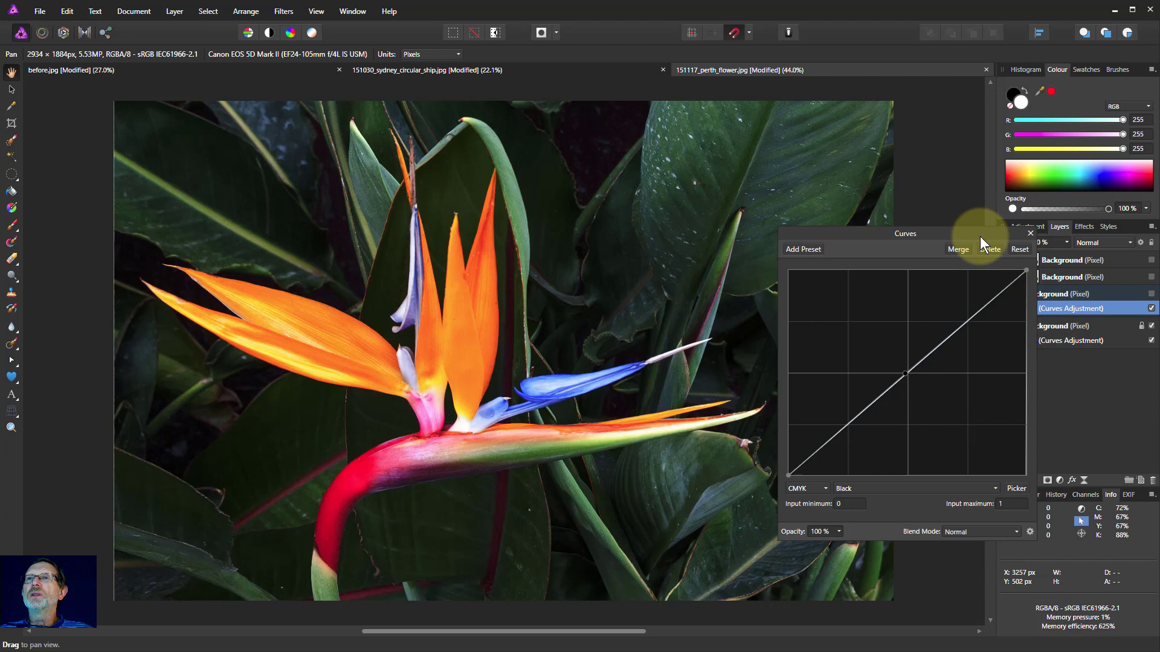
drag(980, 236, 895, 269)
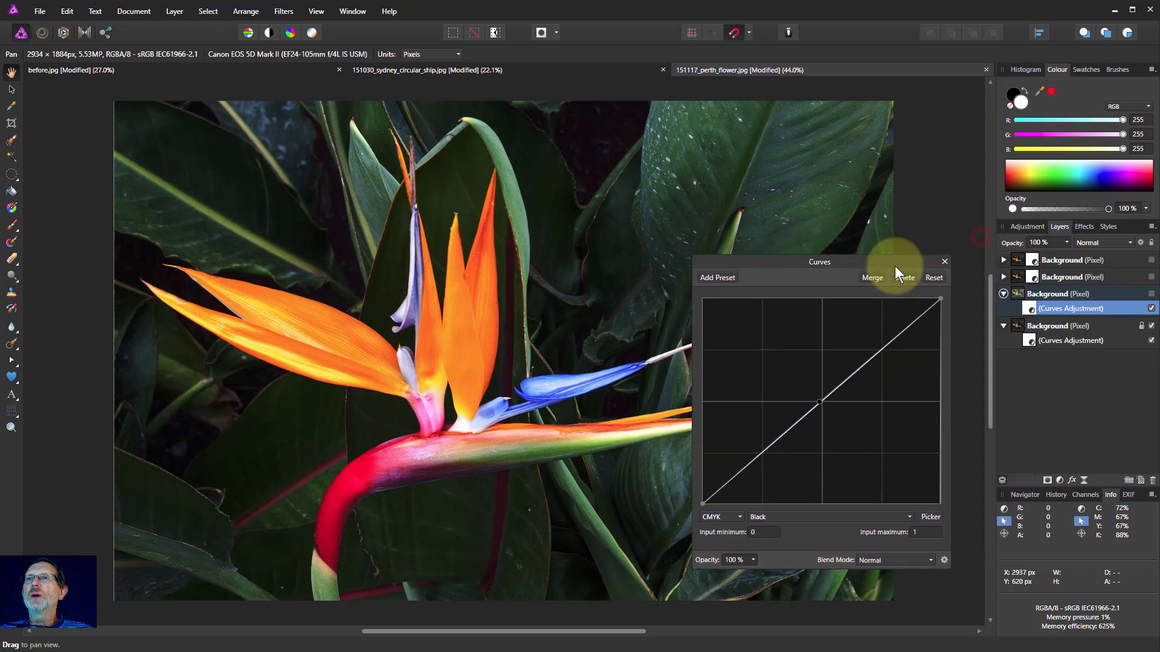
click(1150, 294)
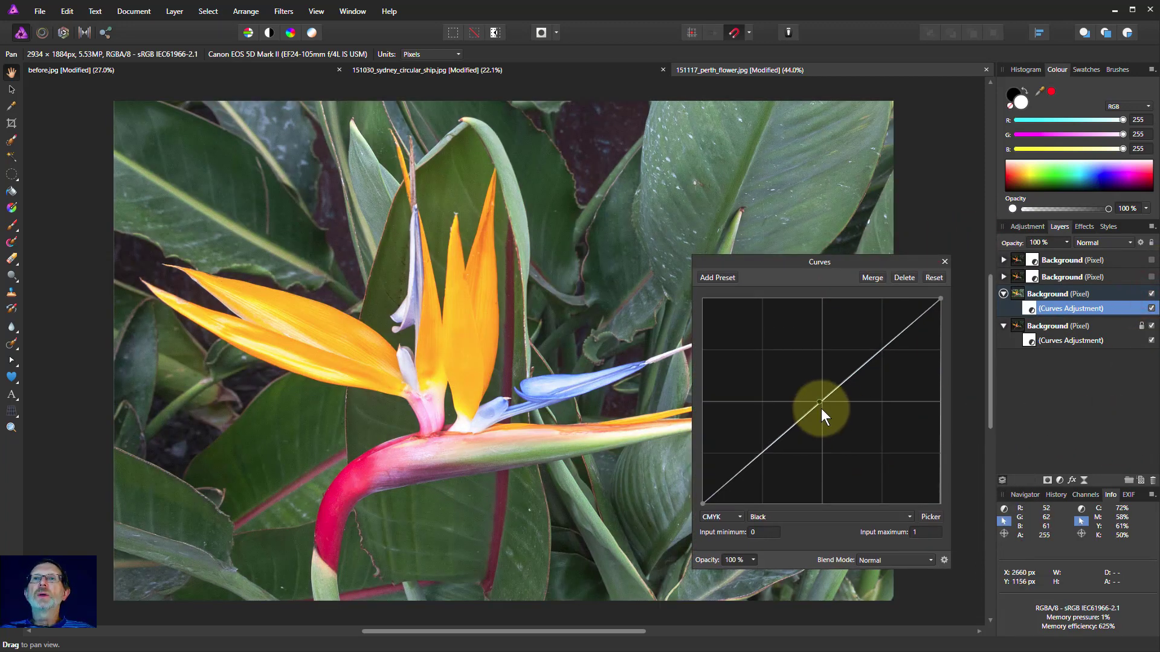
drag(820, 403, 840, 438)
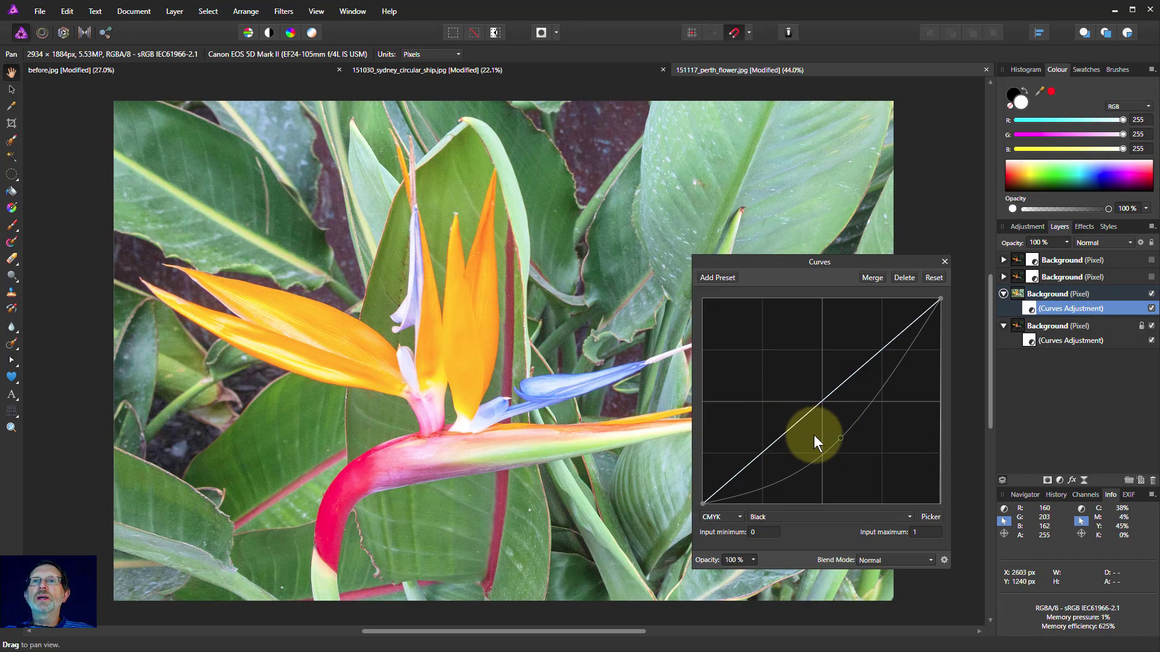
drag(839, 437, 825, 353)
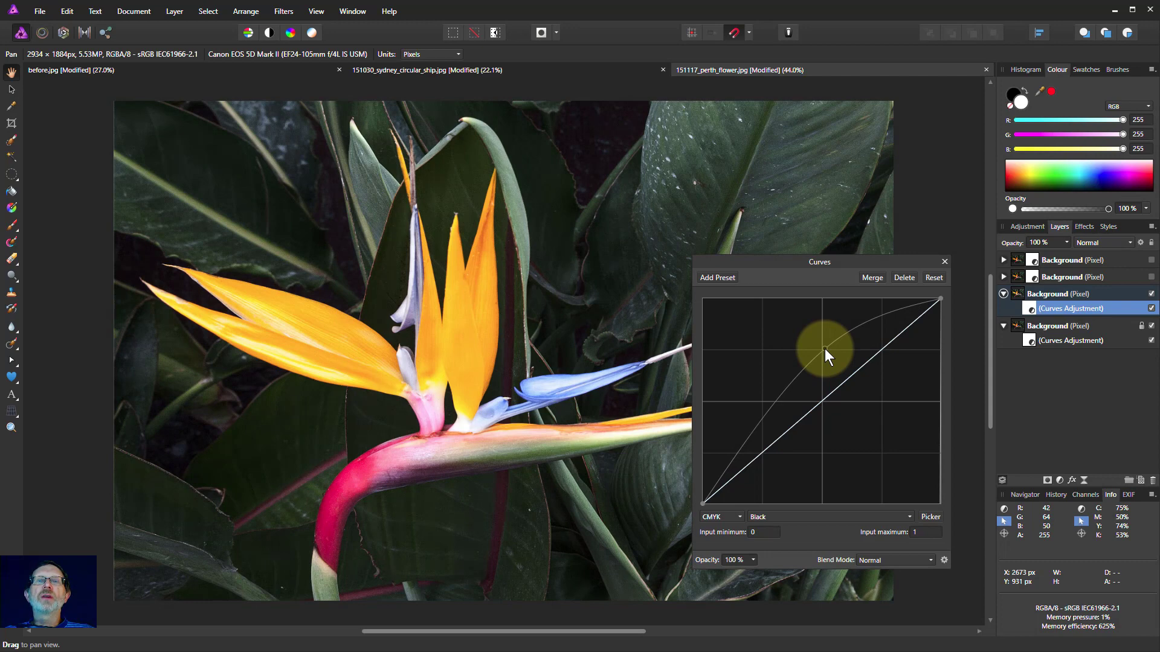
drag(825, 349, 822, 349)
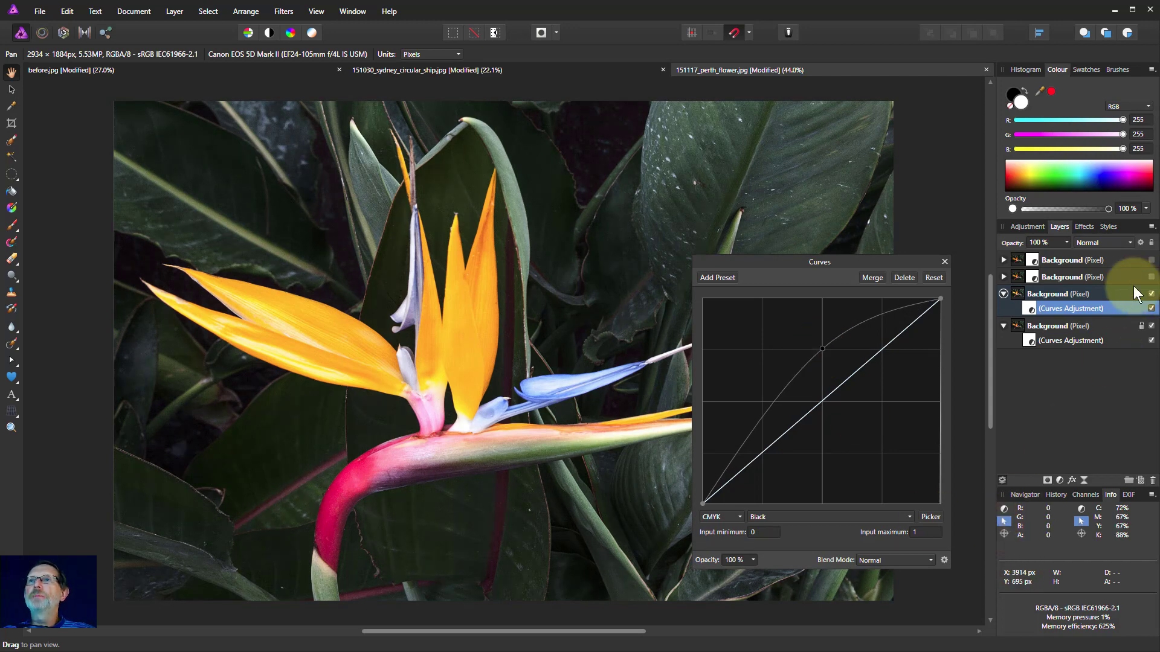
- Rename the layer holding the Black channel curve to CMYK
click(1056, 294)
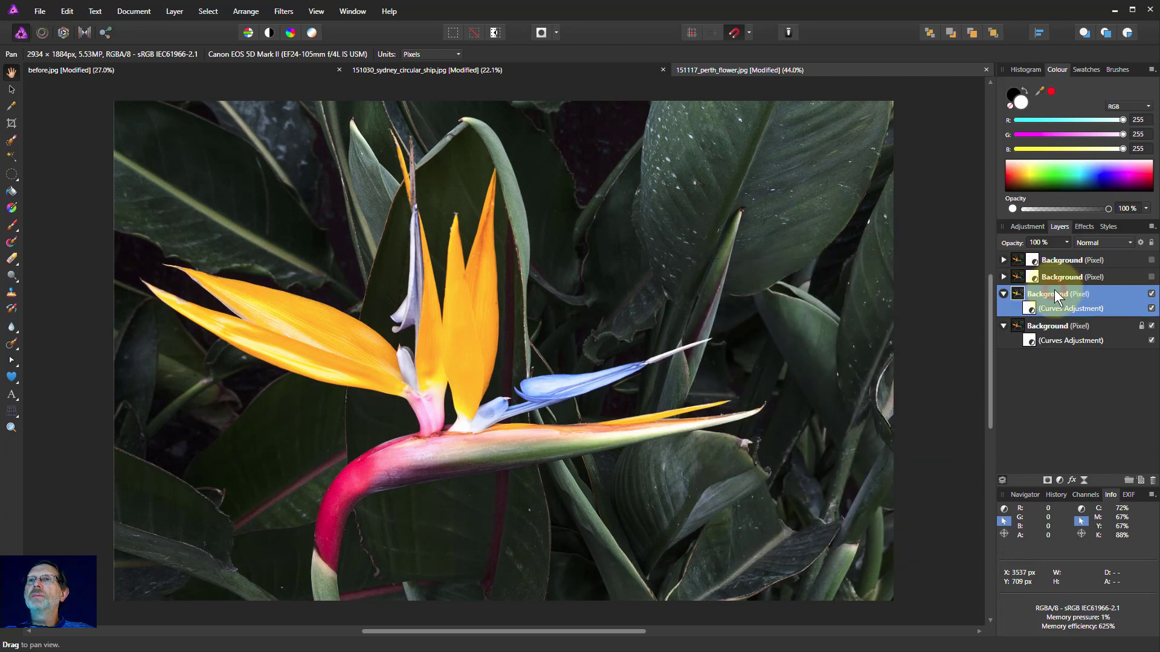
double_click(1056, 293)
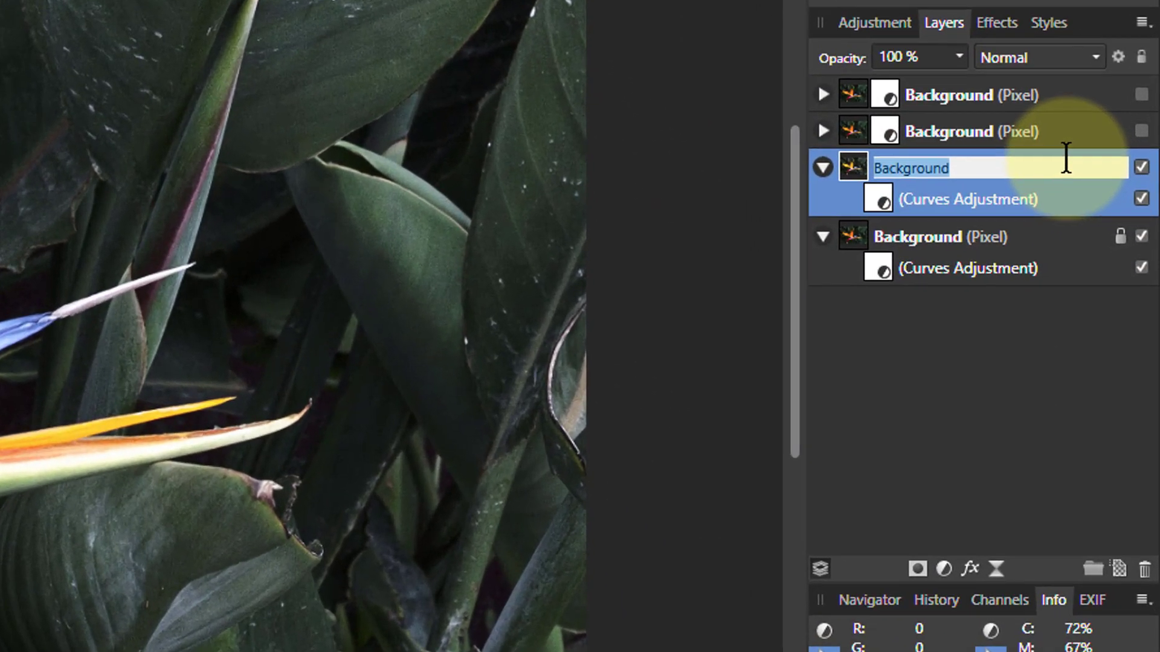
text(CMYK)
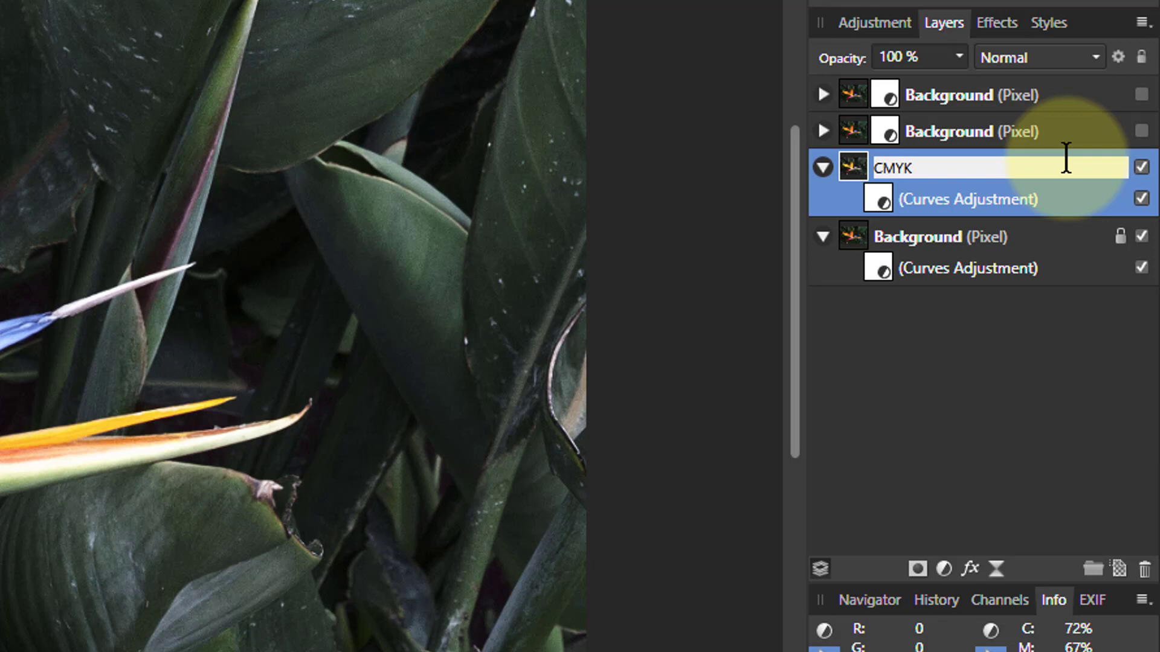
key(Return)
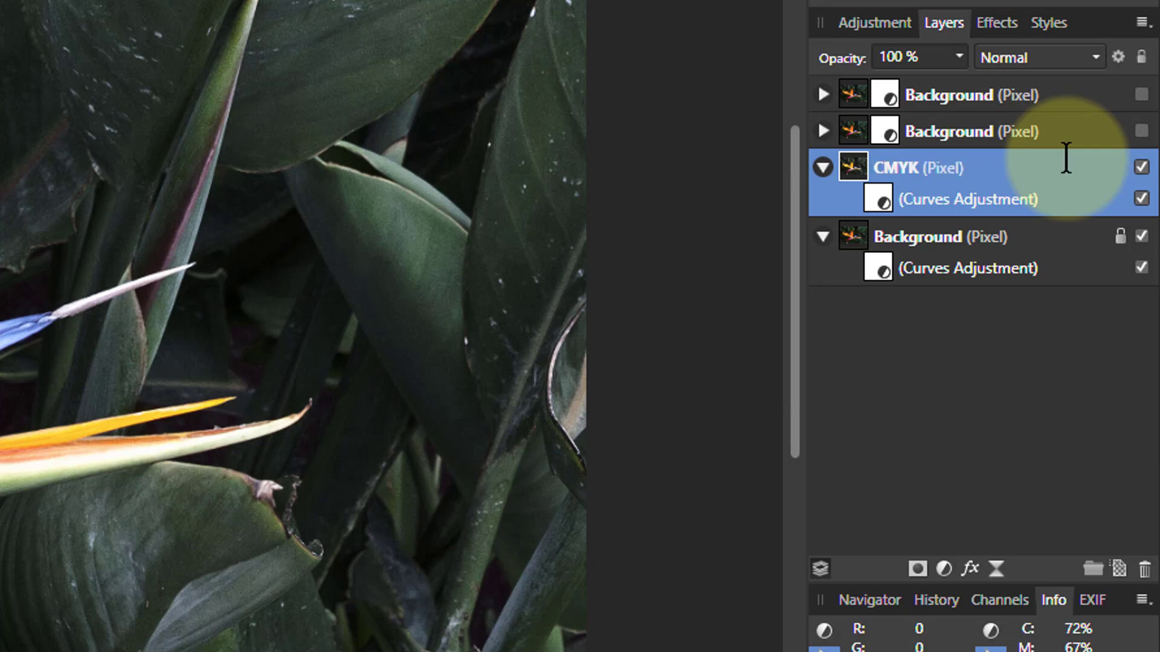
- Rename the bottom Background layer to Original
click(942, 236)
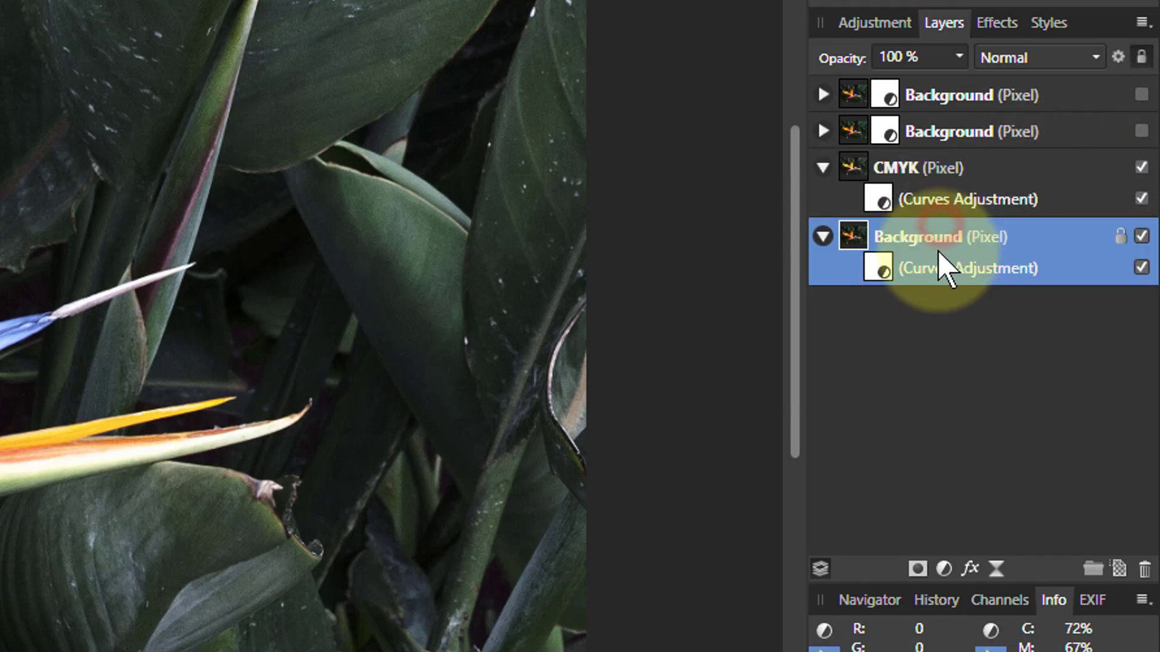
double_click(944, 240)
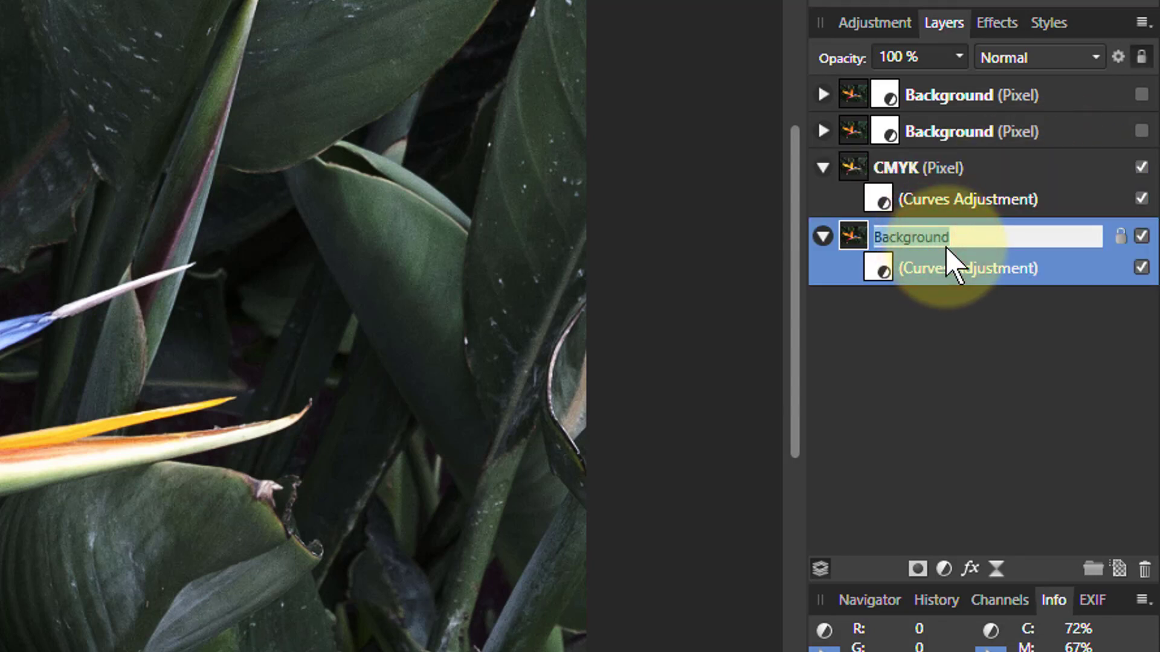
text(Original)
key(Return)
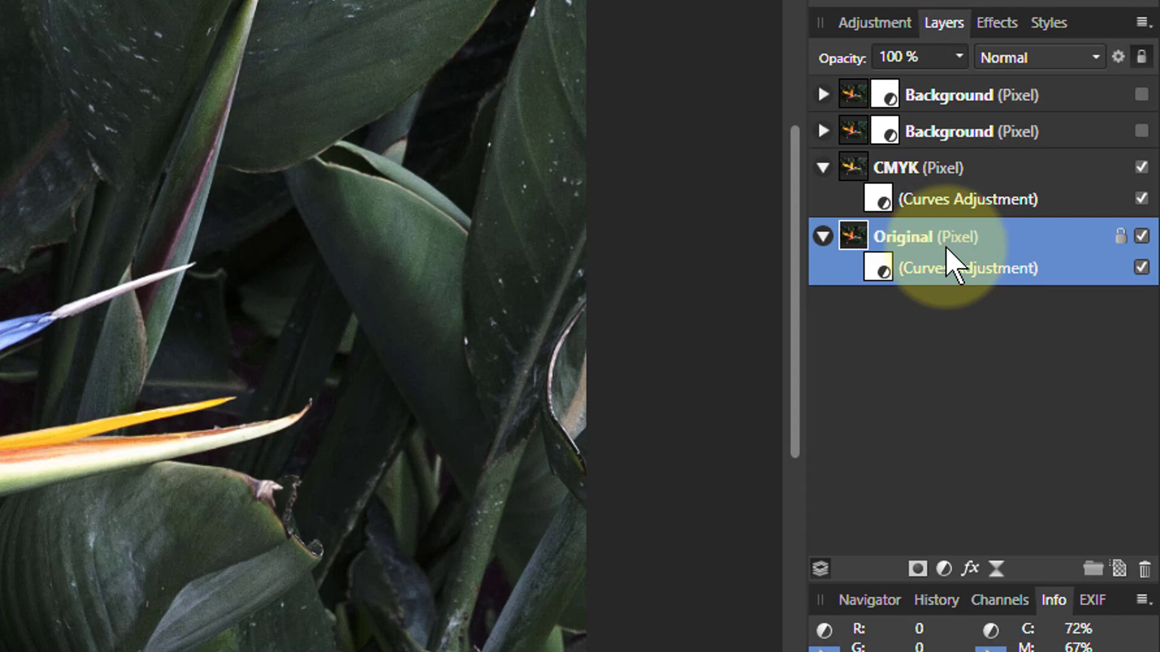
- Make the second Background copy visible and open its Curves adjustment settings
click(922, 127)
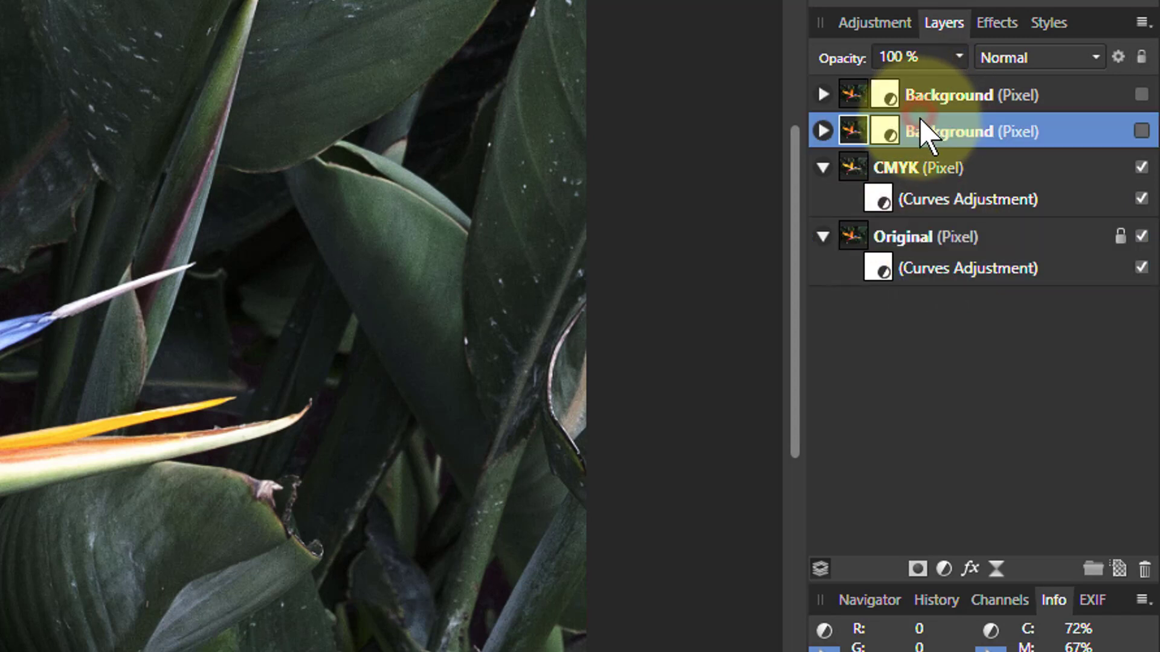
click(1141, 131)
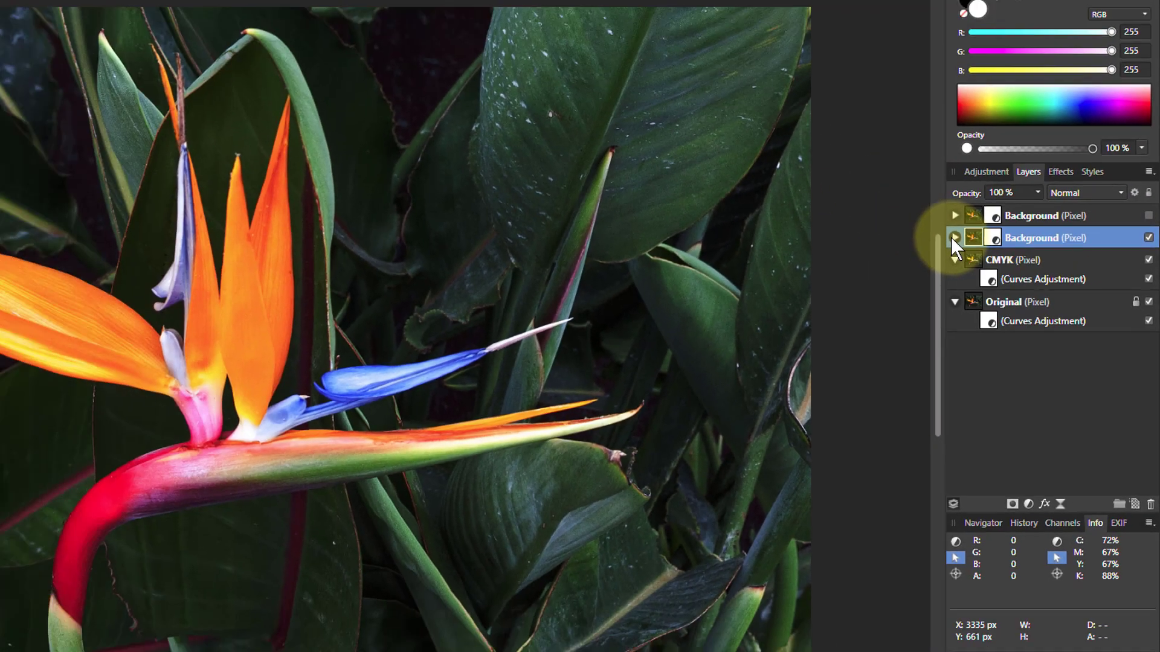
click(823, 130)
click(1030, 292)
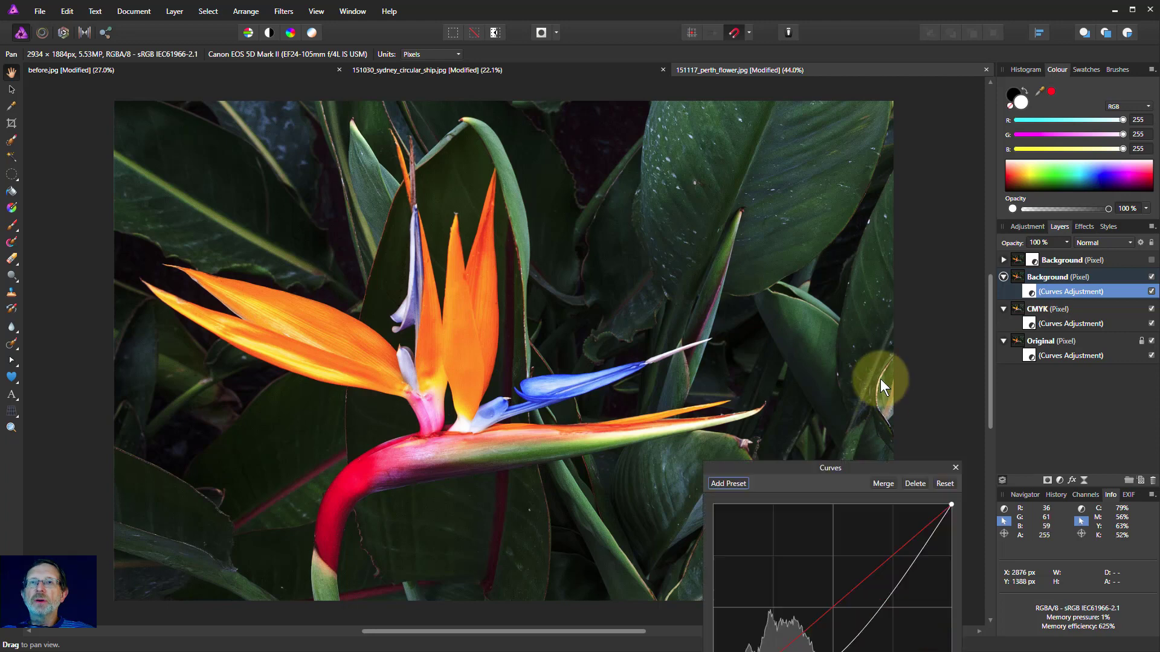
drag(880, 464, 876, 229)
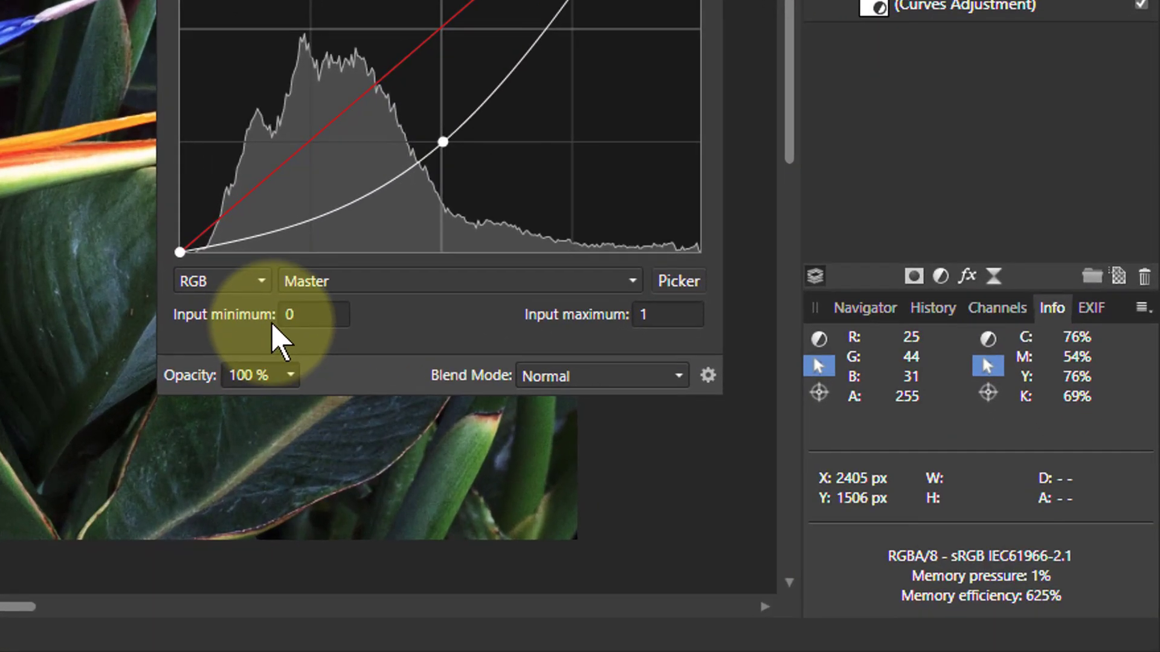
- Set the curve to LAB Lightness and bend its midpoint down to darken the photo
click(339, 338)
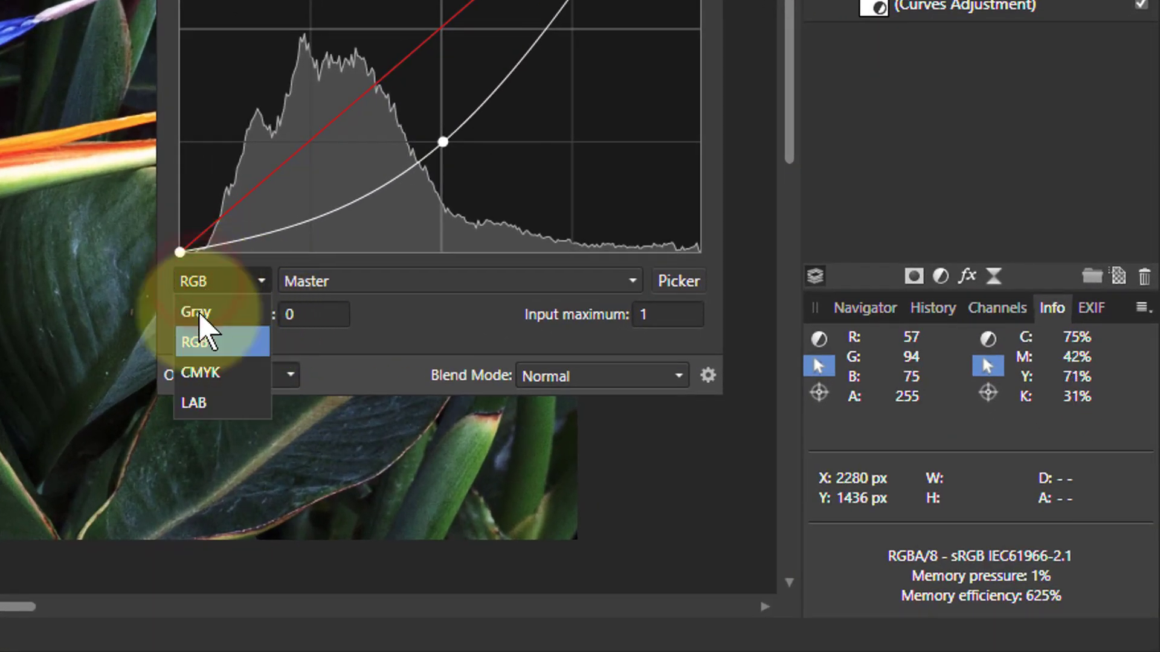
click(194, 403)
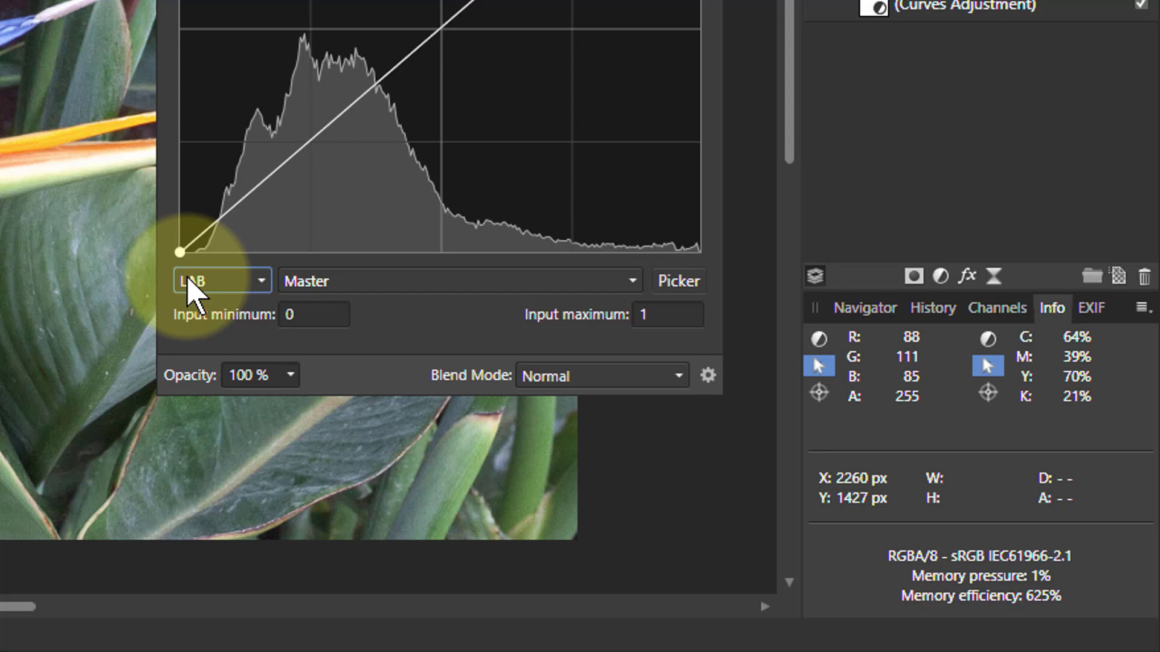
click(394, 283)
click(528, 288)
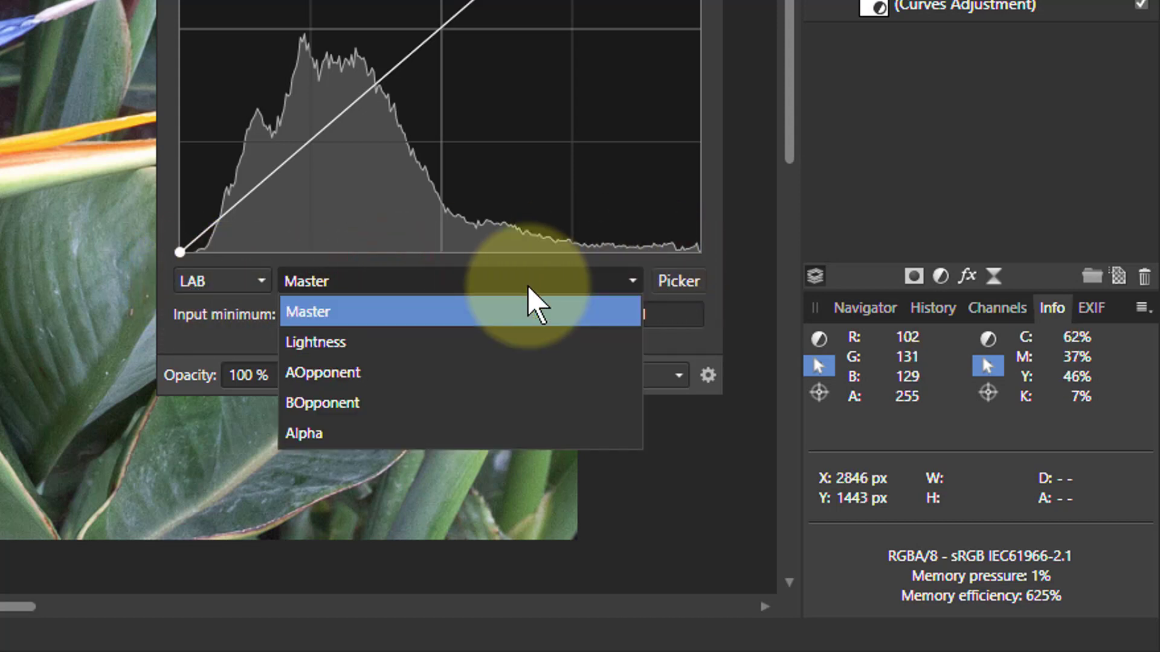
click(311, 346)
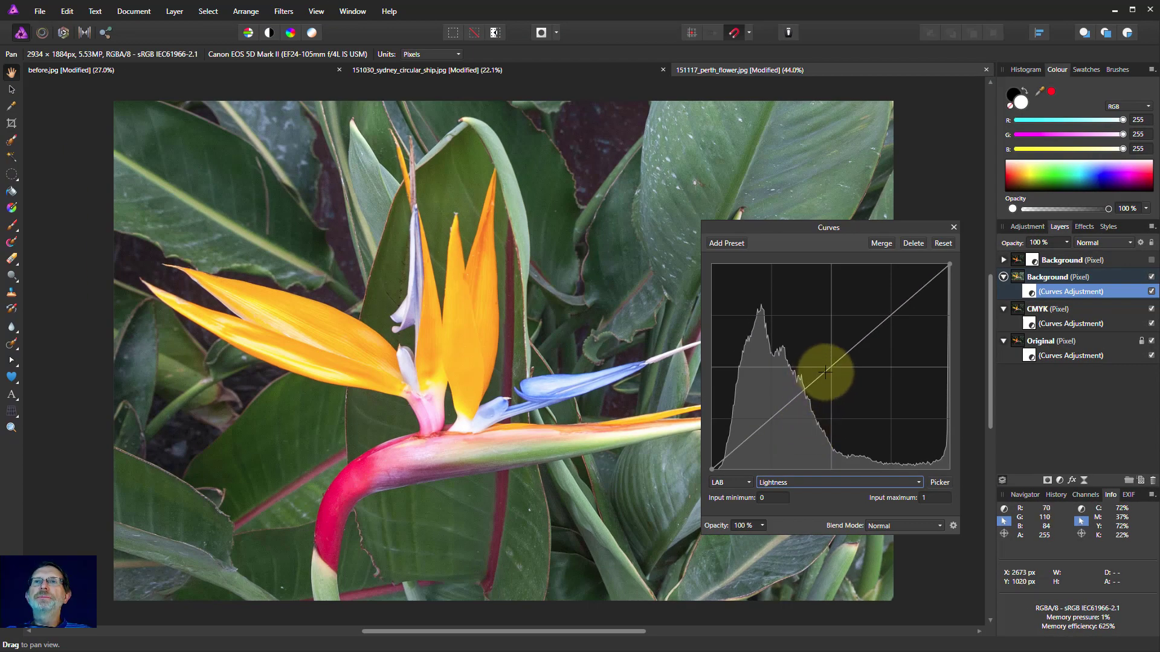
drag(829, 365, 831, 418)
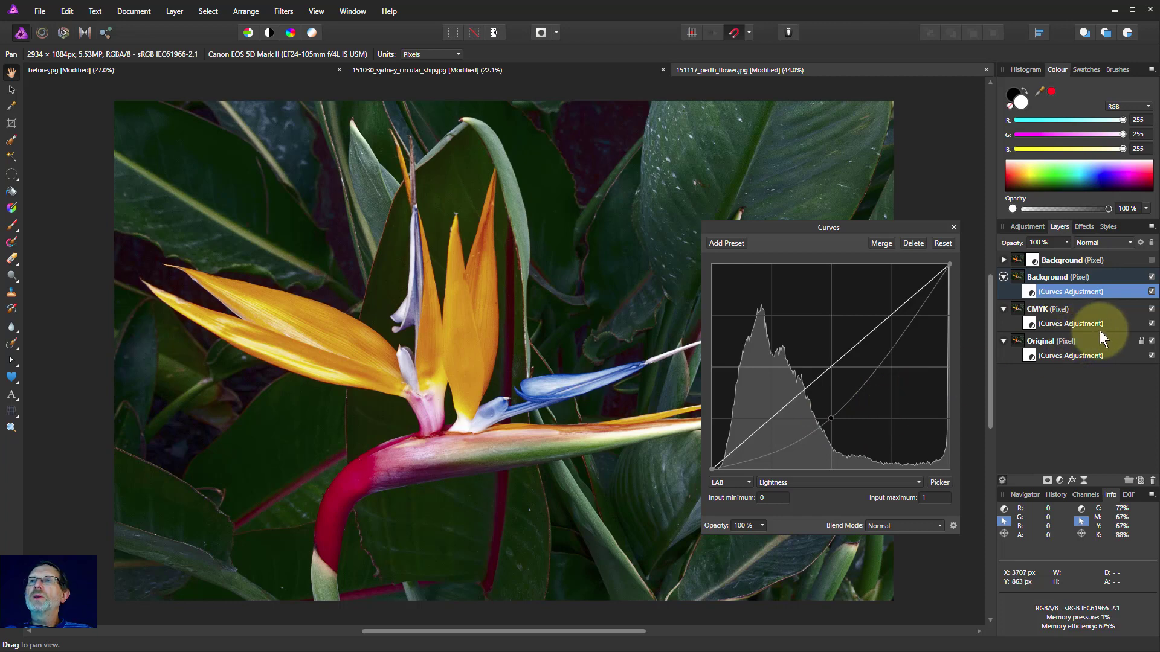
- Toggle the LAB and CMYK layers to compare, leaving CMYK hidden and LAB on
click(1151, 277)
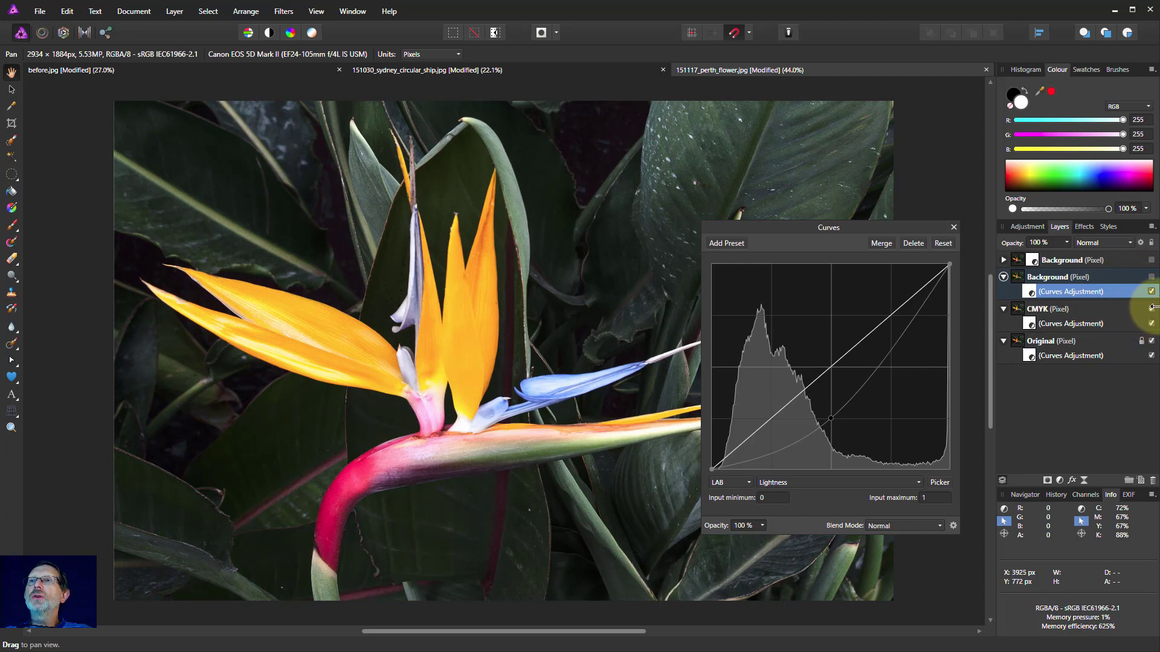
click(1151, 309)
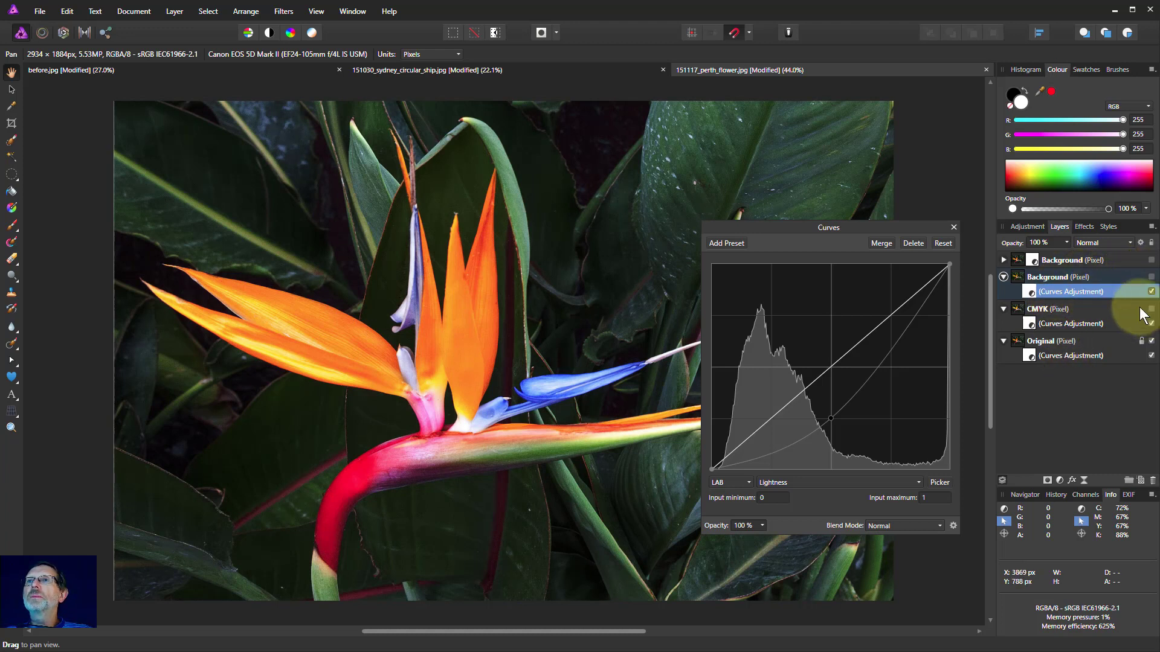
click(1151, 276)
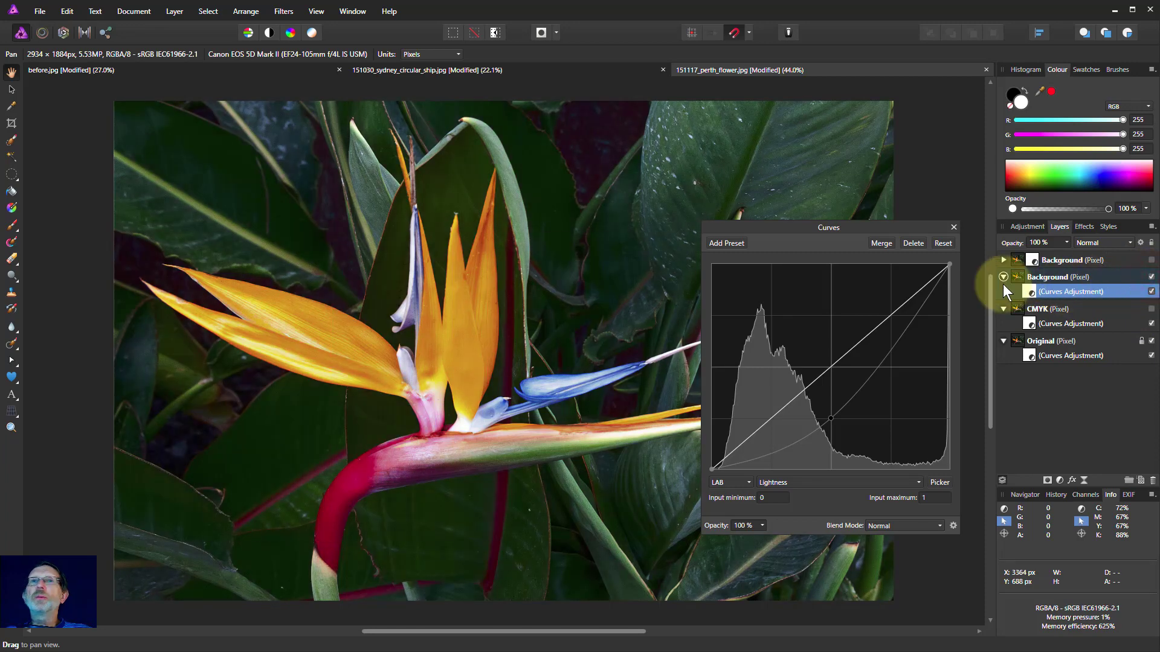
click(1152, 276)
click(1151, 277)
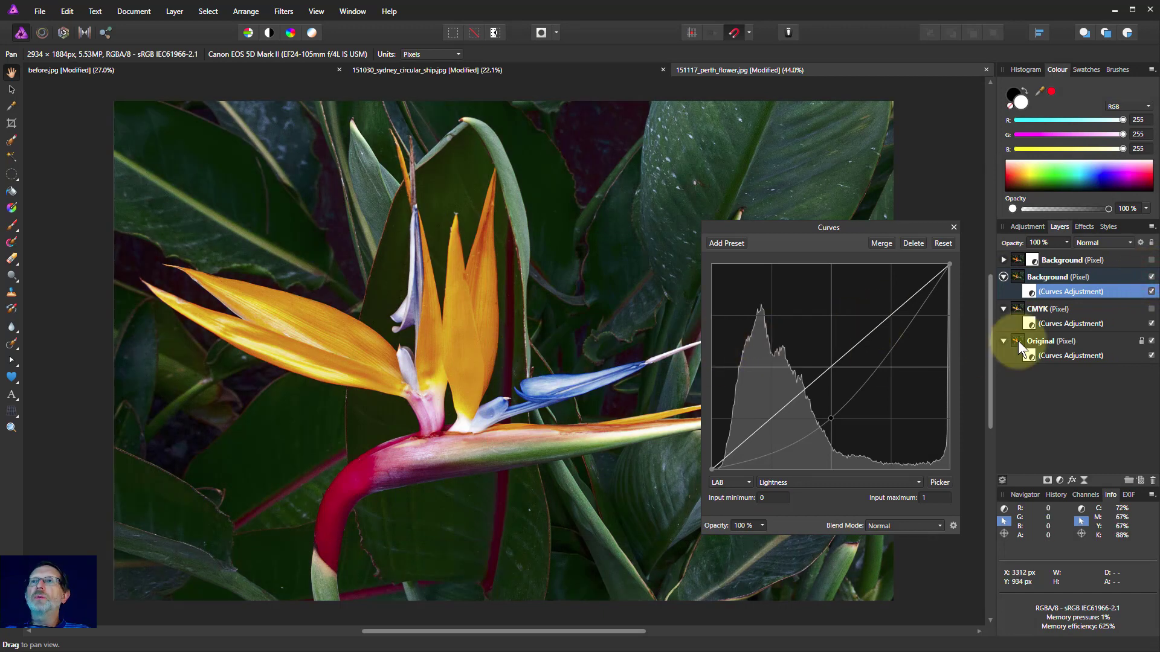
drag(1059, 259, 1053, 281)
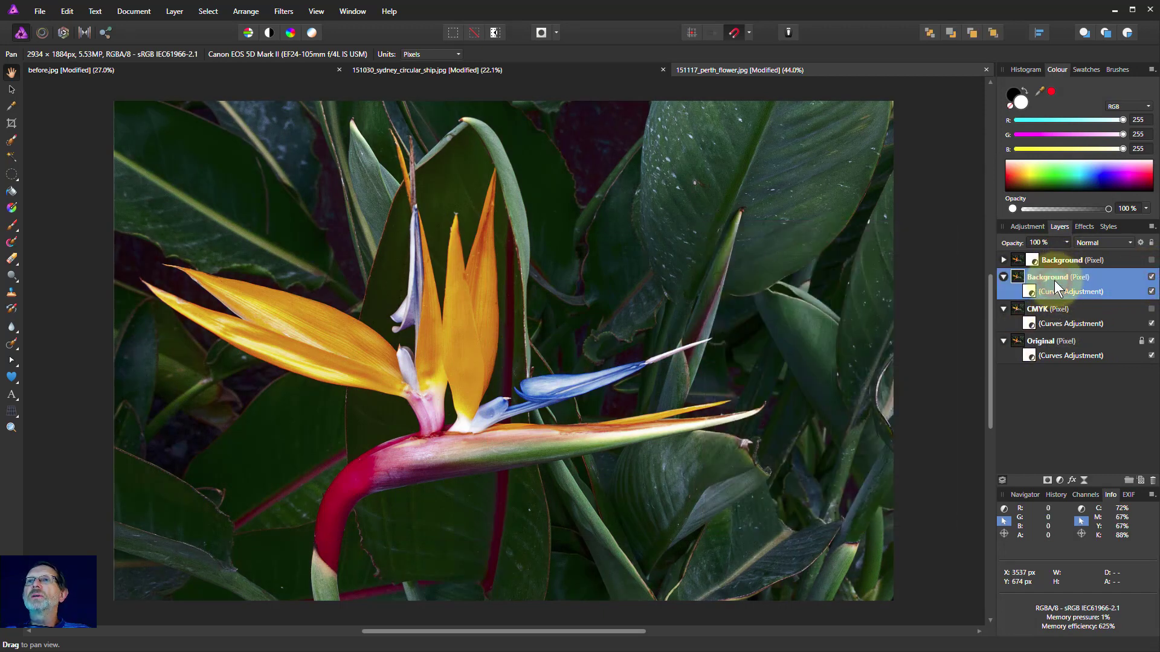
- Rename the Lightness-curve layer to LAB
double_click(1054, 280)
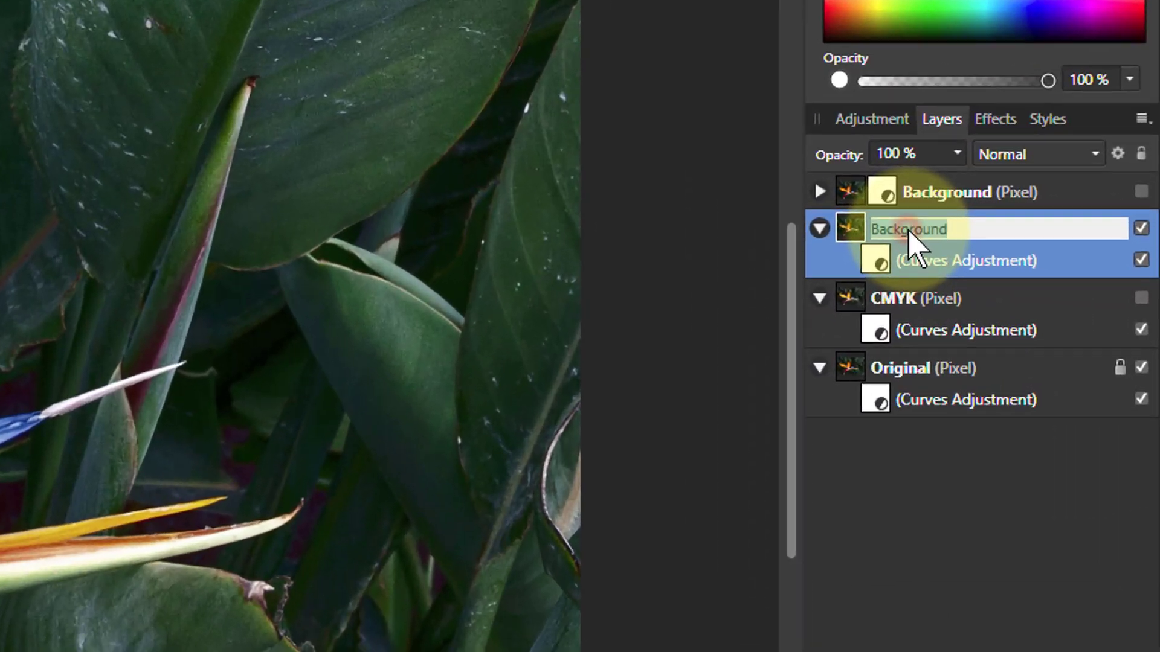
text(LAB)
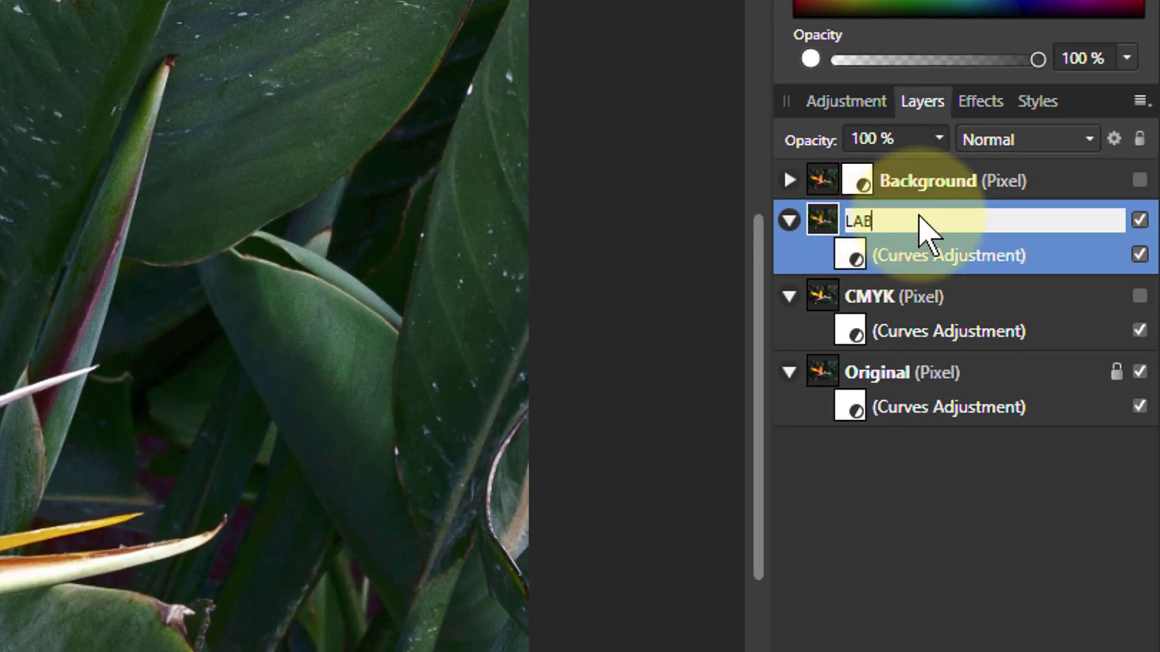
key(Return)
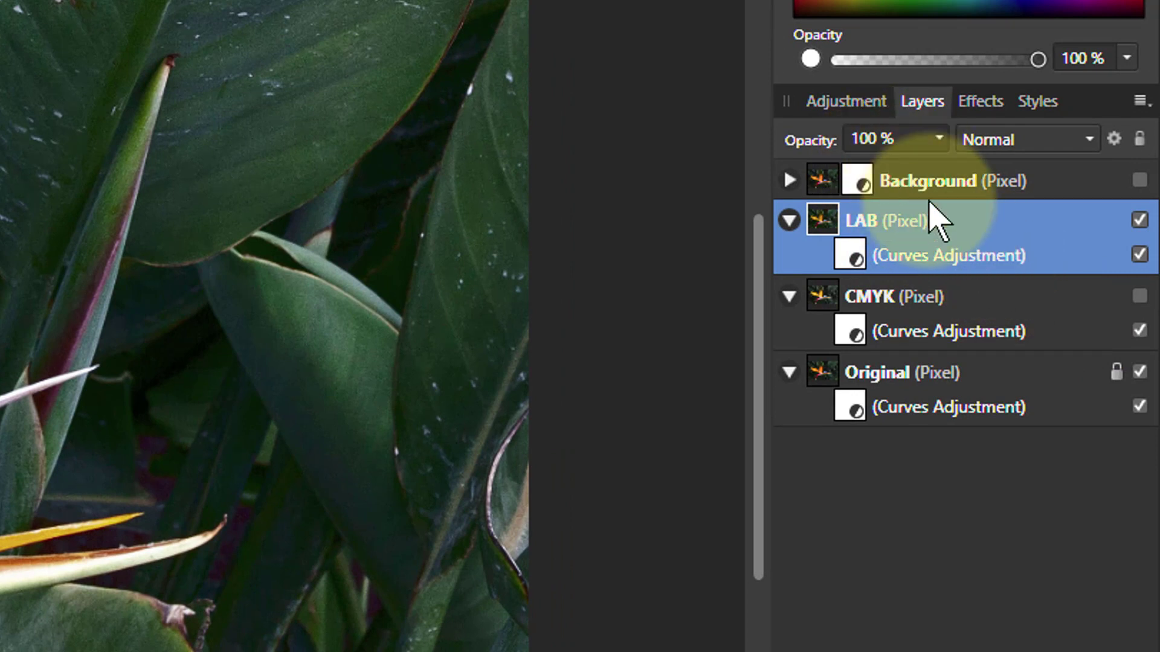
- Expand the top Background copy and turn its visibility back on
click(788, 181)
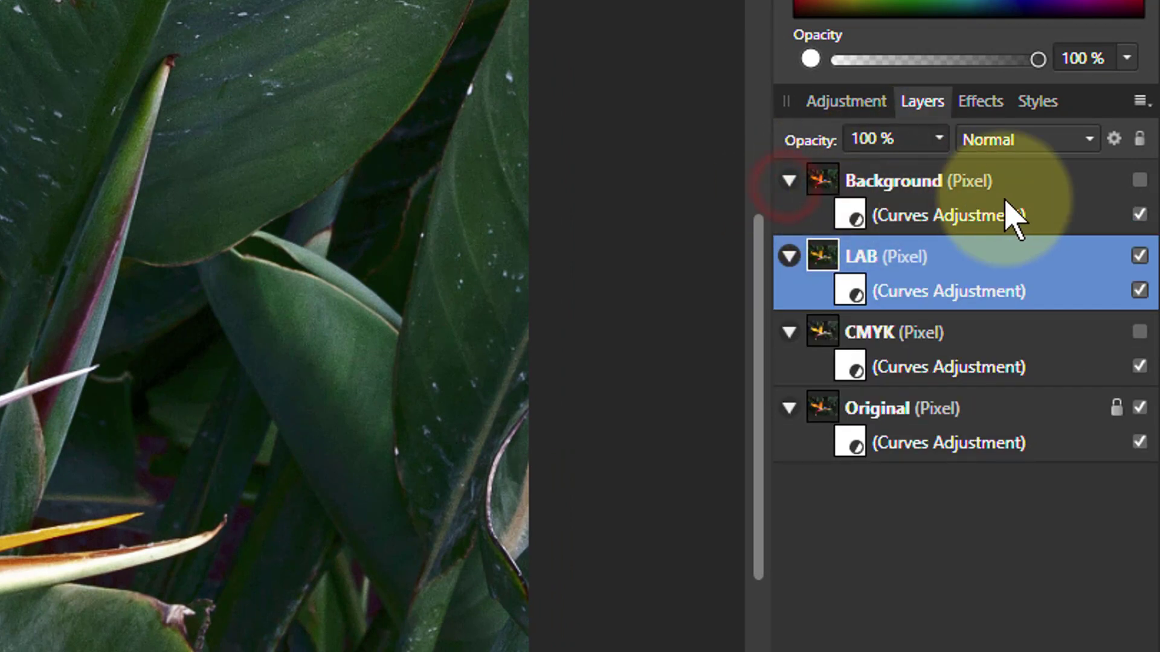
click(1068, 201)
click(1140, 180)
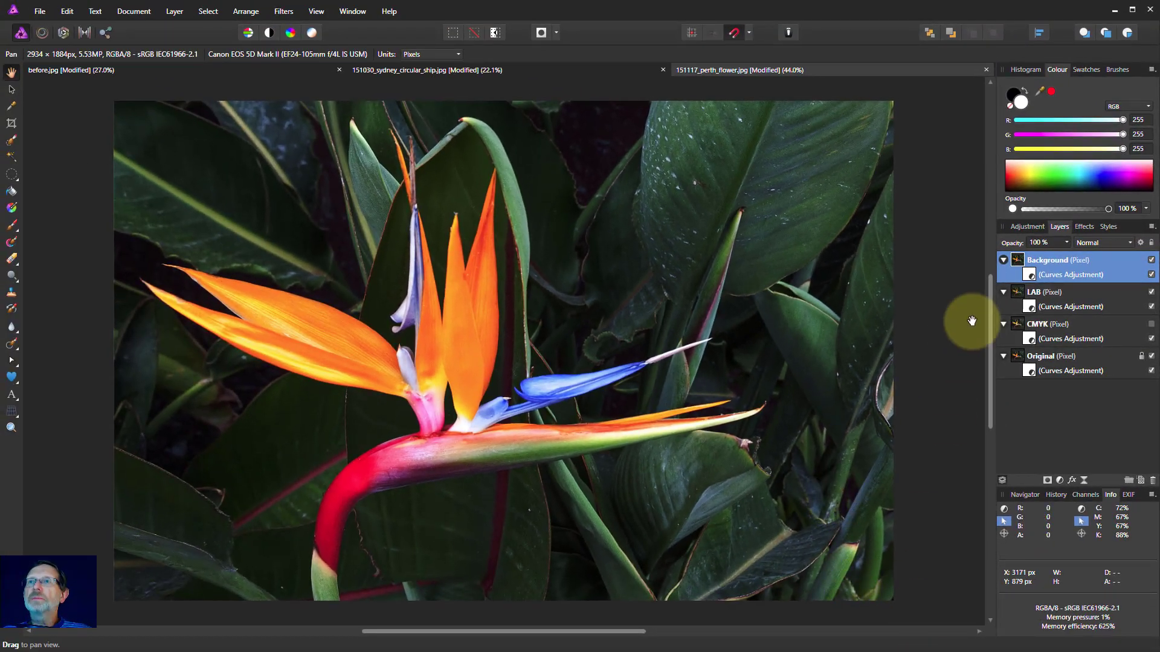
- Set the top Background copy's Curves adjustment blend mode to Luminosity
click(1024, 273)
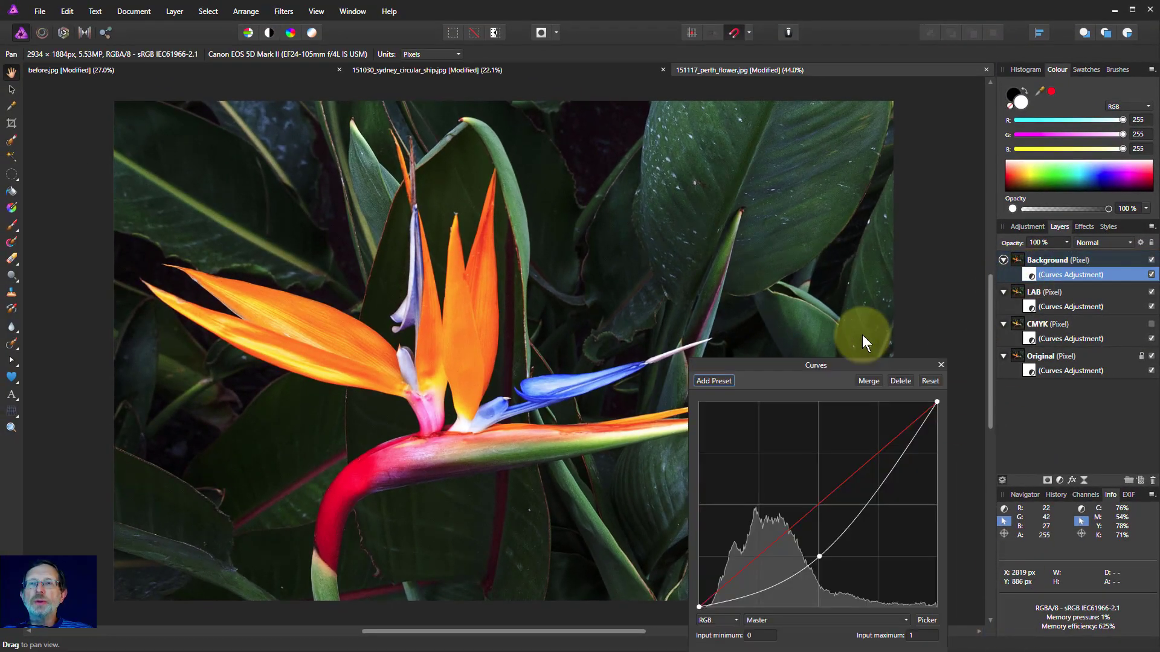
drag(862, 336, 837, 200)
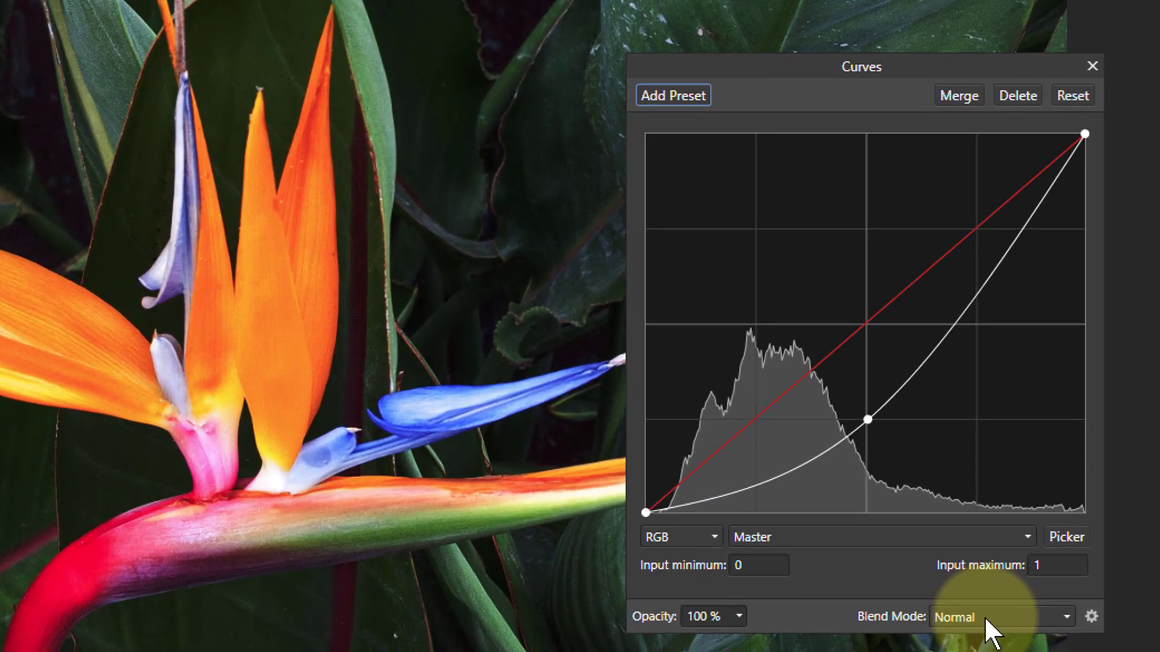
click(985, 617)
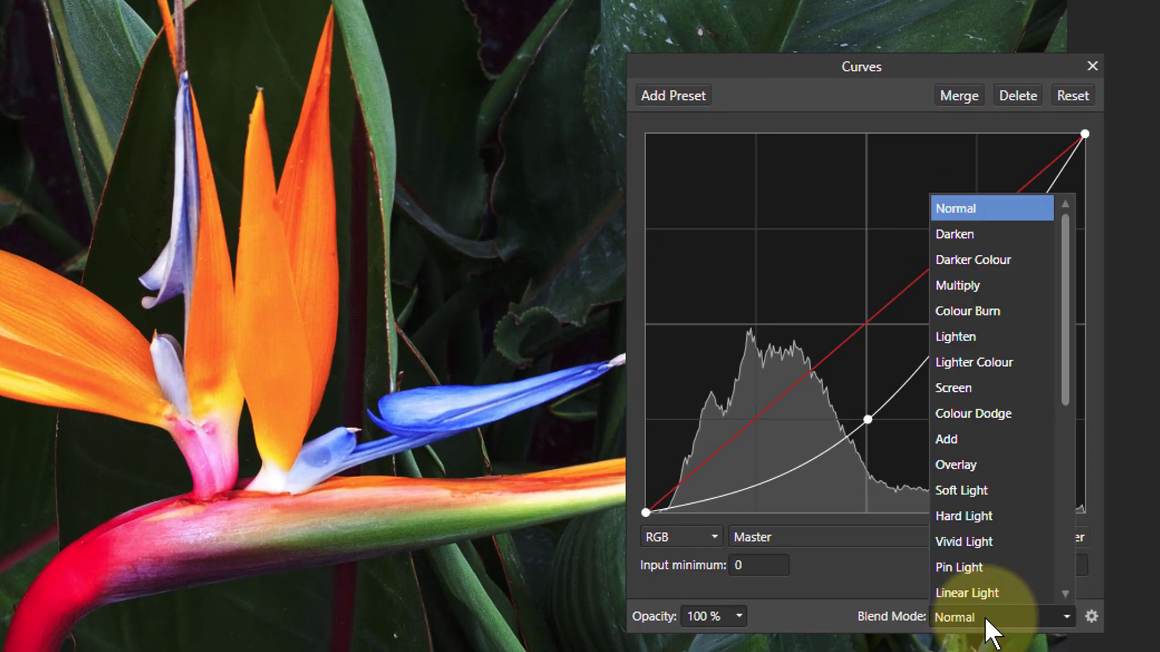
scroll(964, 486, down, 3)
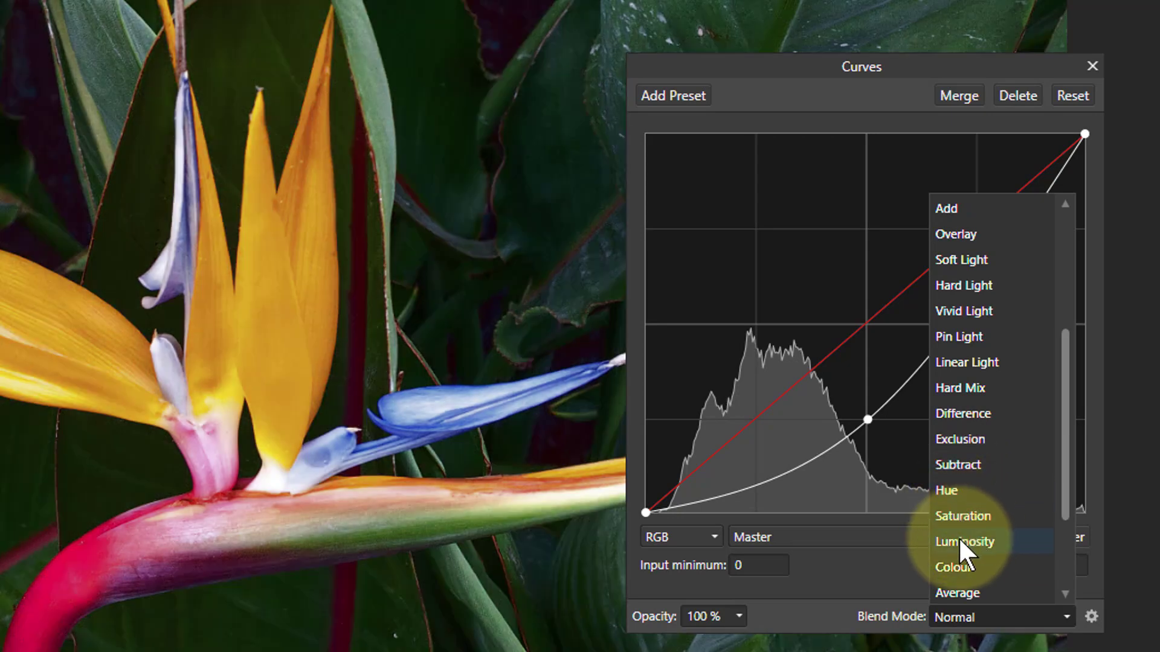
click(959, 538)
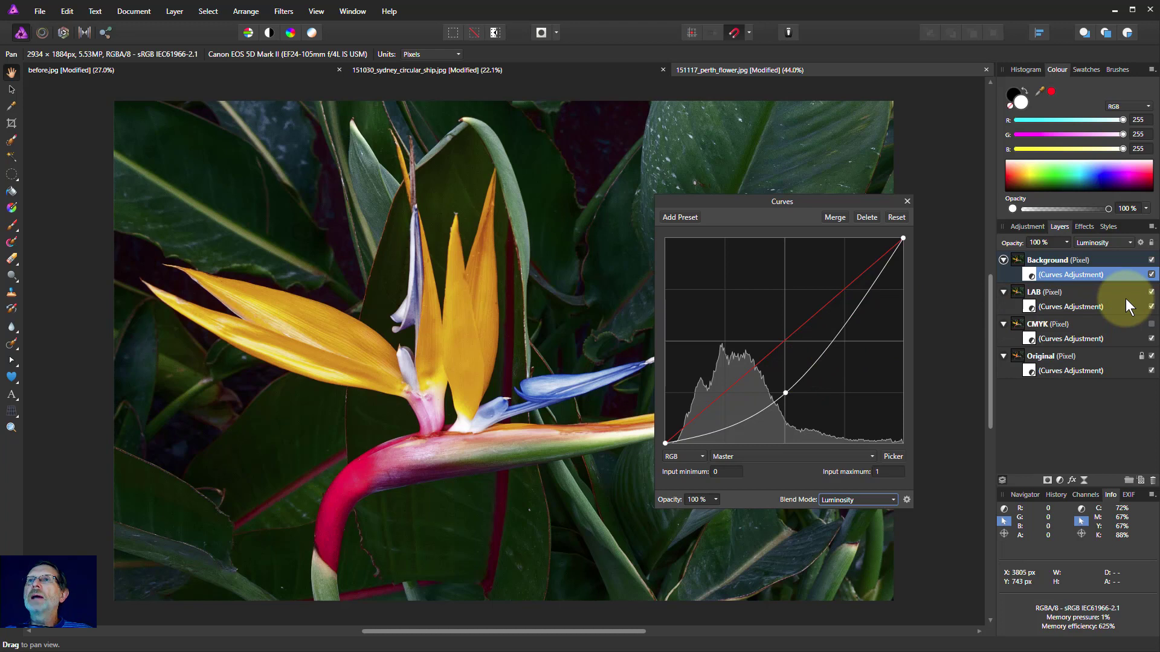
click(1151, 260)
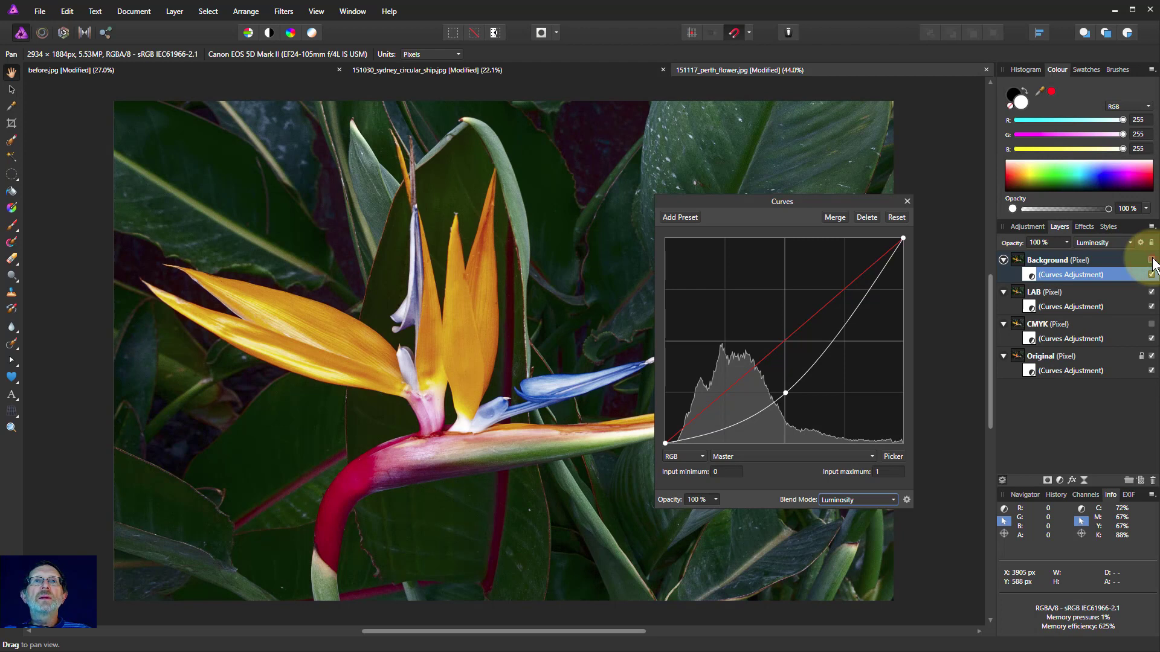
click(1152, 260)
click(1151, 260)
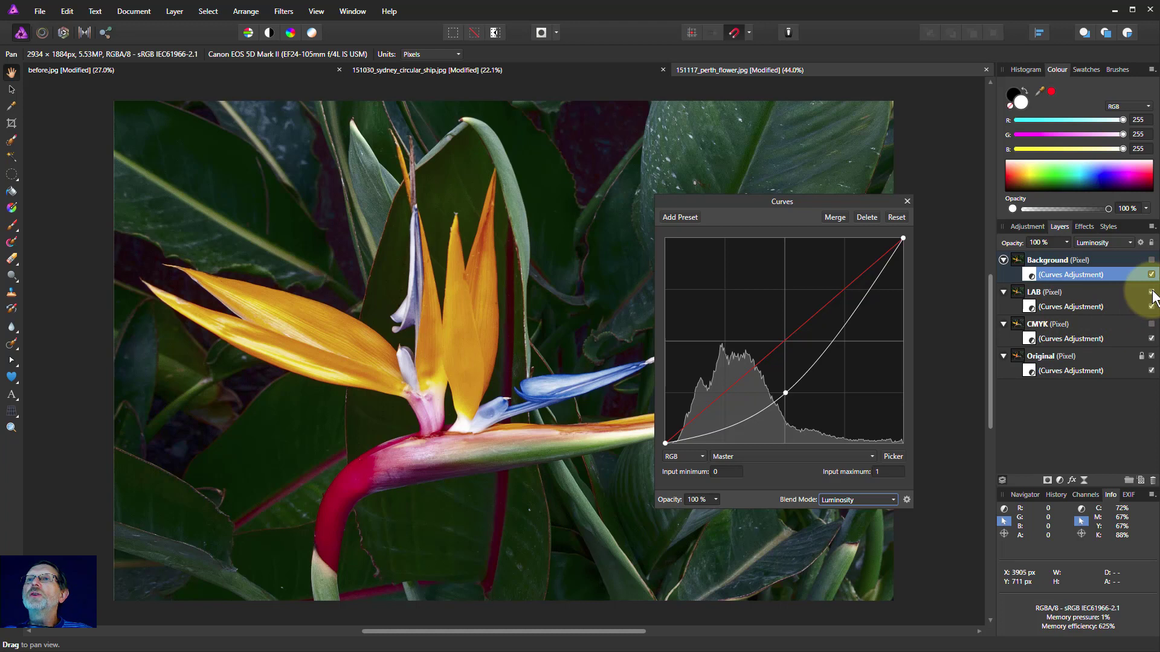
click(1152, 324)
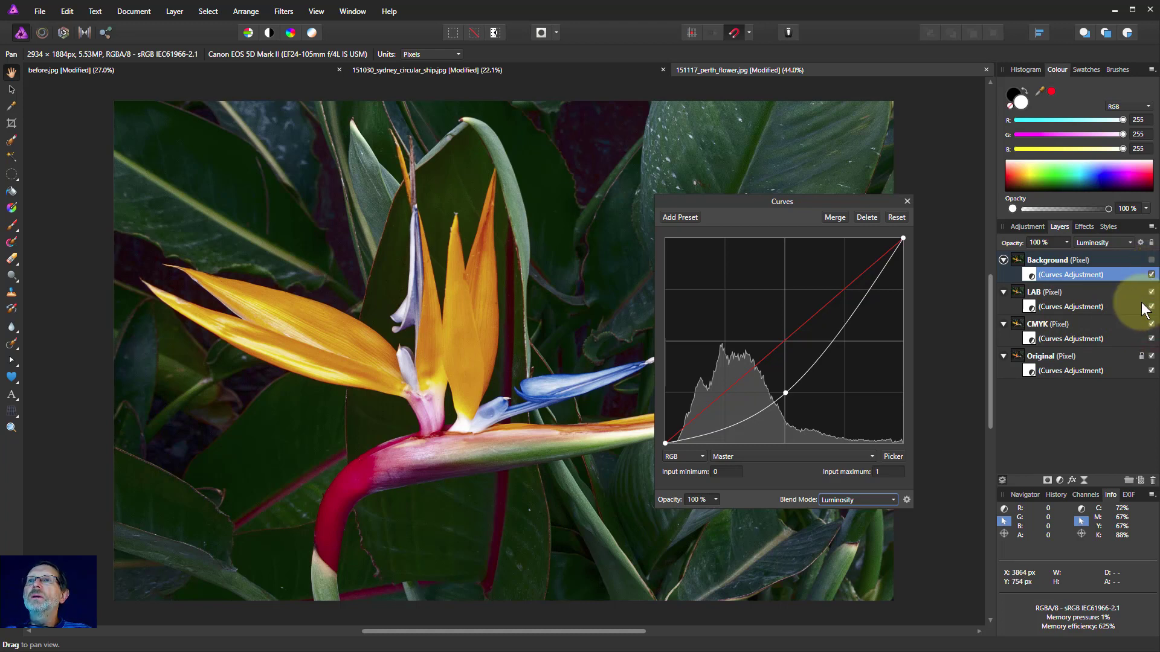
click(1151, 292)
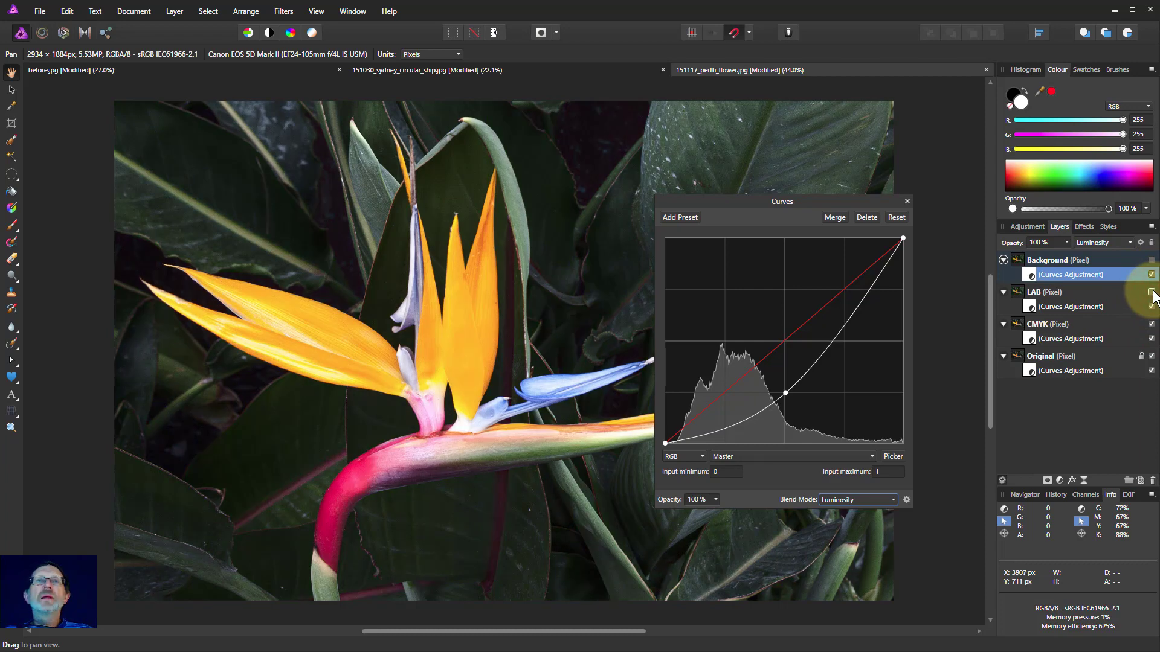
click(1150, 261)
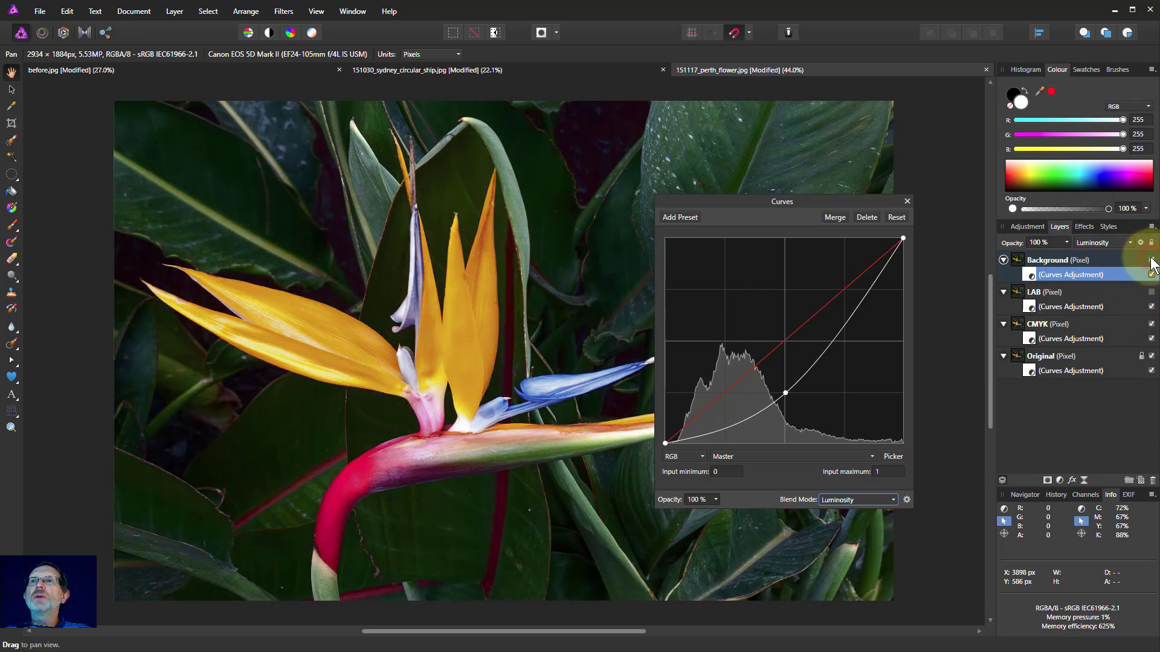
click(1150, 260)
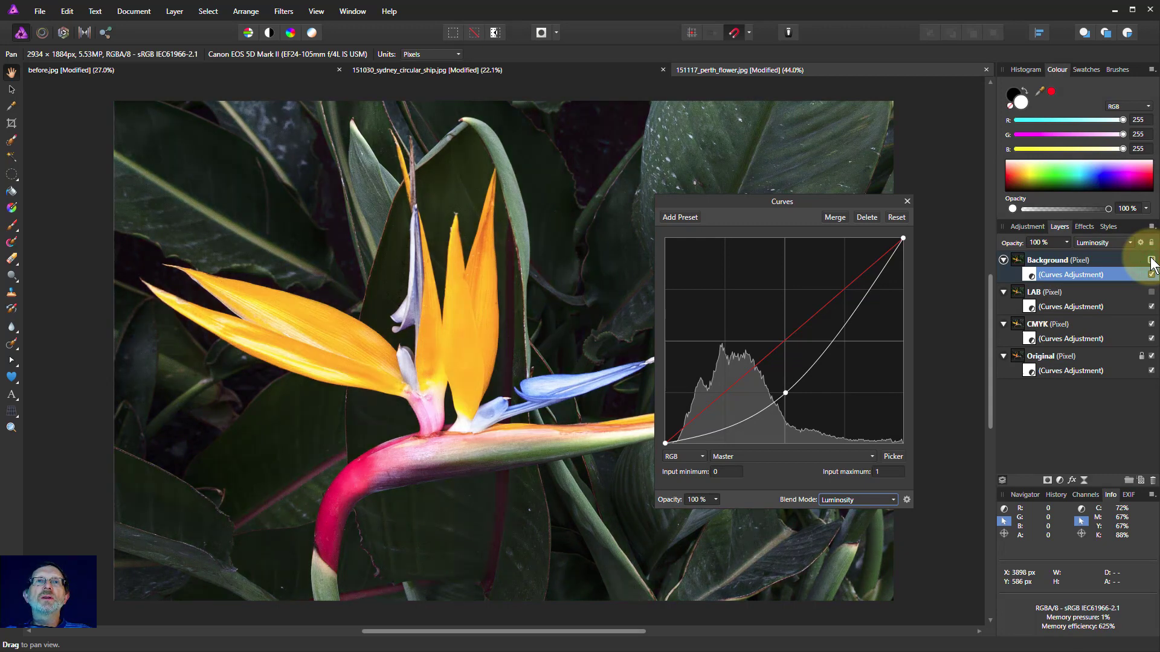
click(1151, 261)
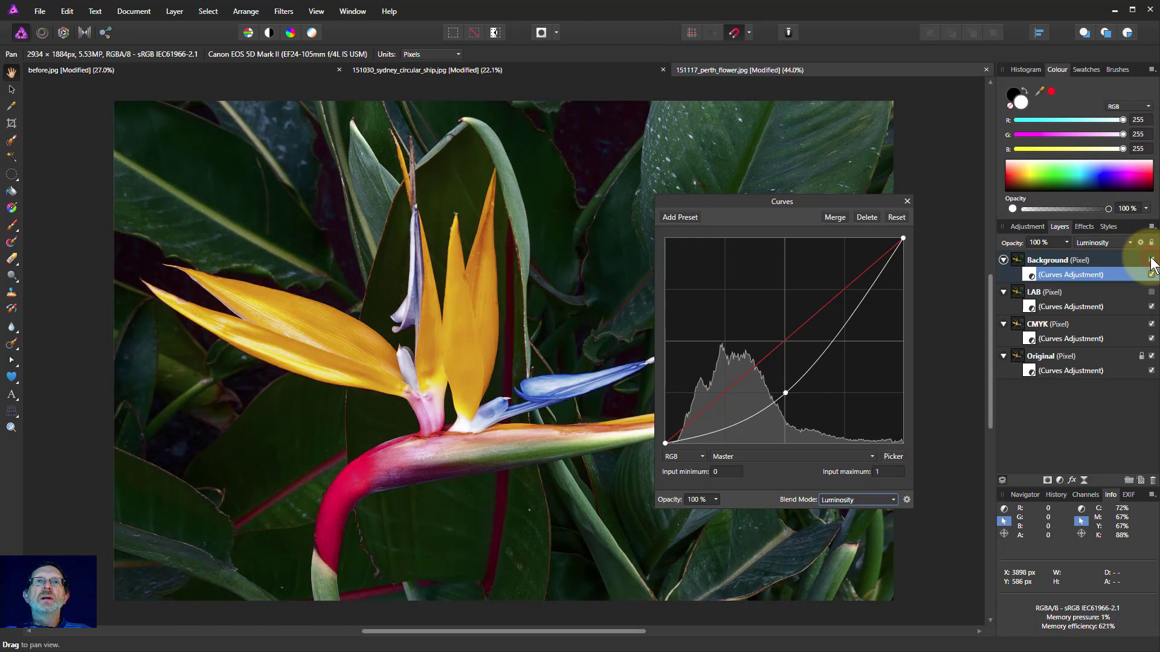
click(1150, 324)
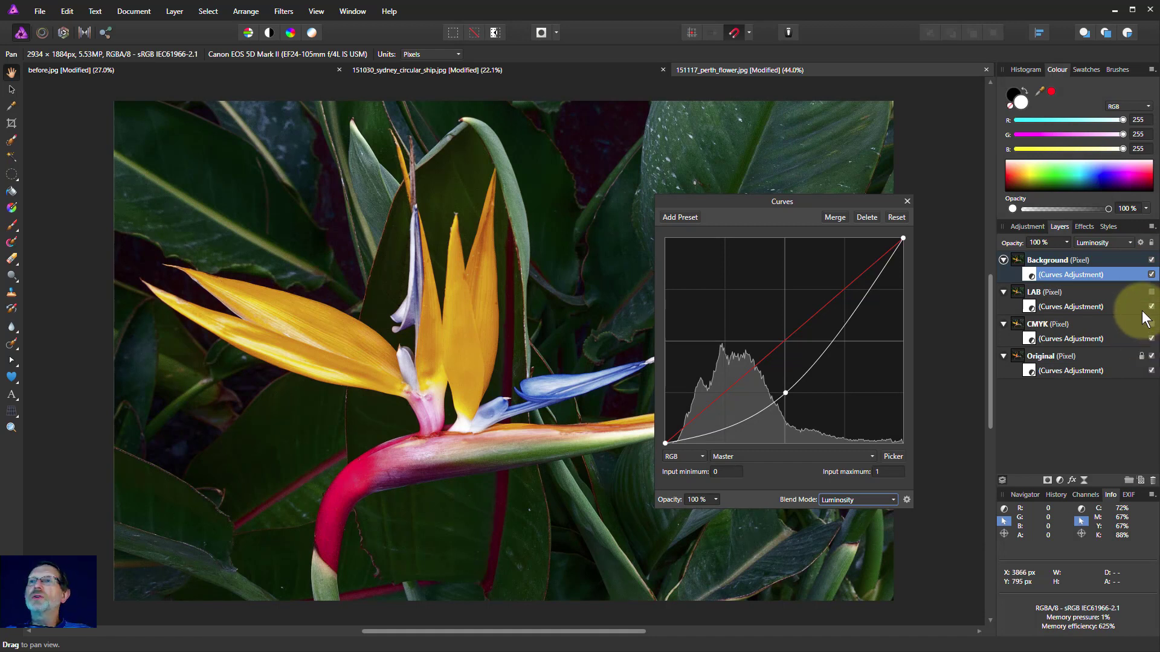
click(1150, 260)
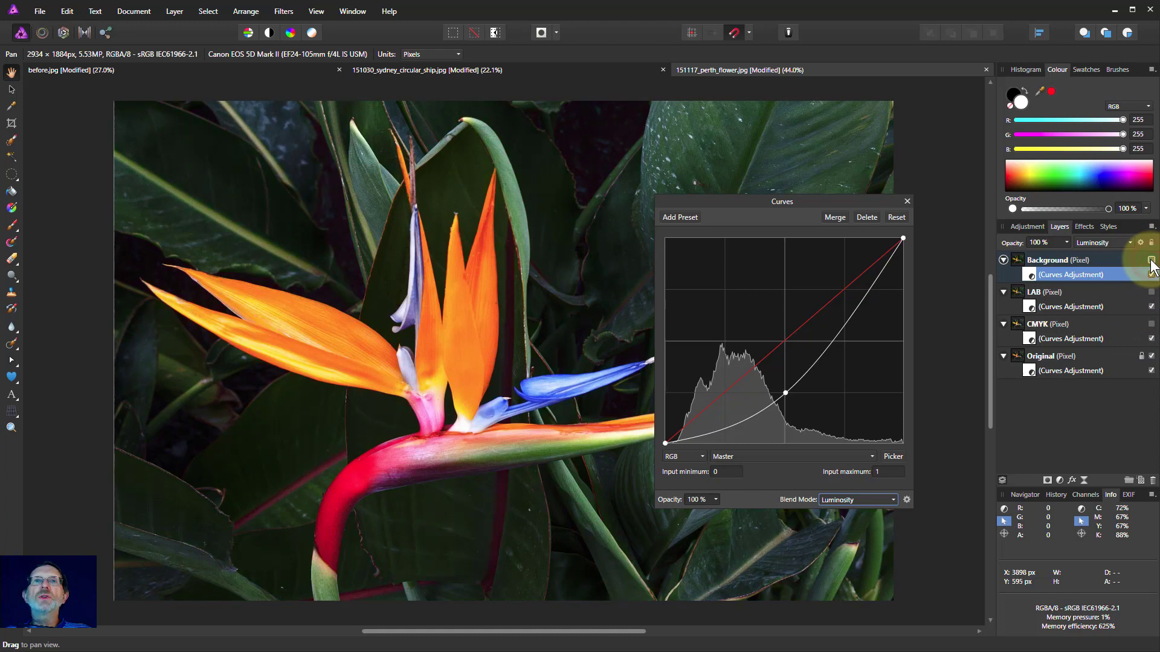
click(1150, 260)
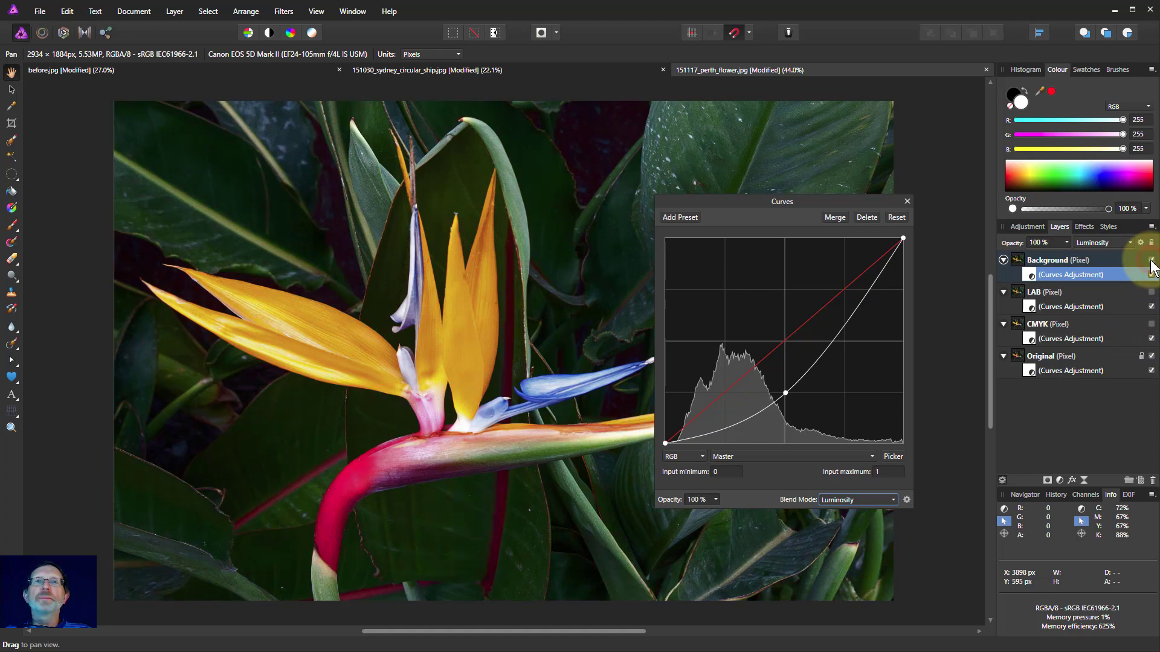
- Show the CMYK layer again and rename the top Background copy to 'Luminosity blend'
click(1150, 324)
double_click(1038, 259)
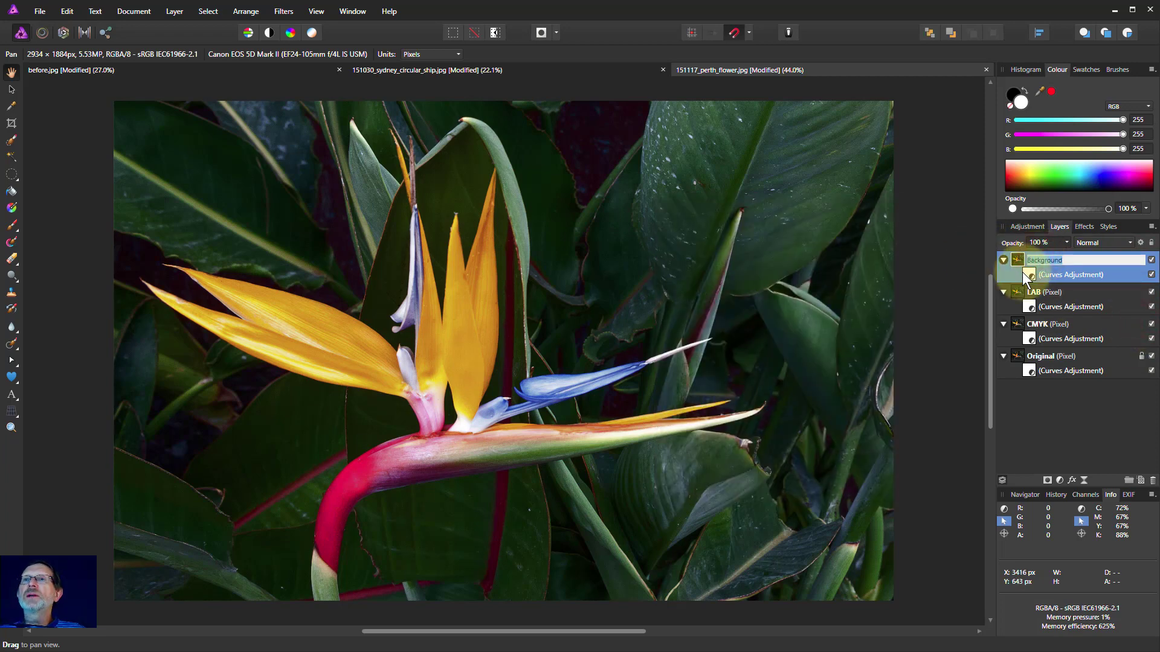
text(Luminosity blend)
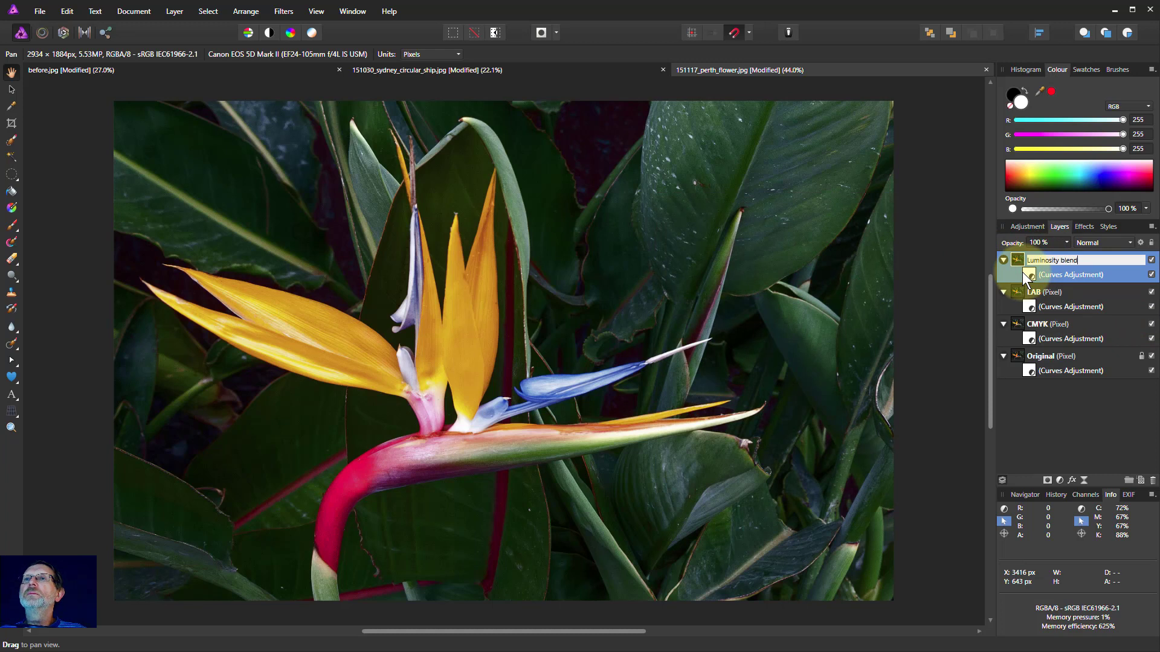
key(Return)
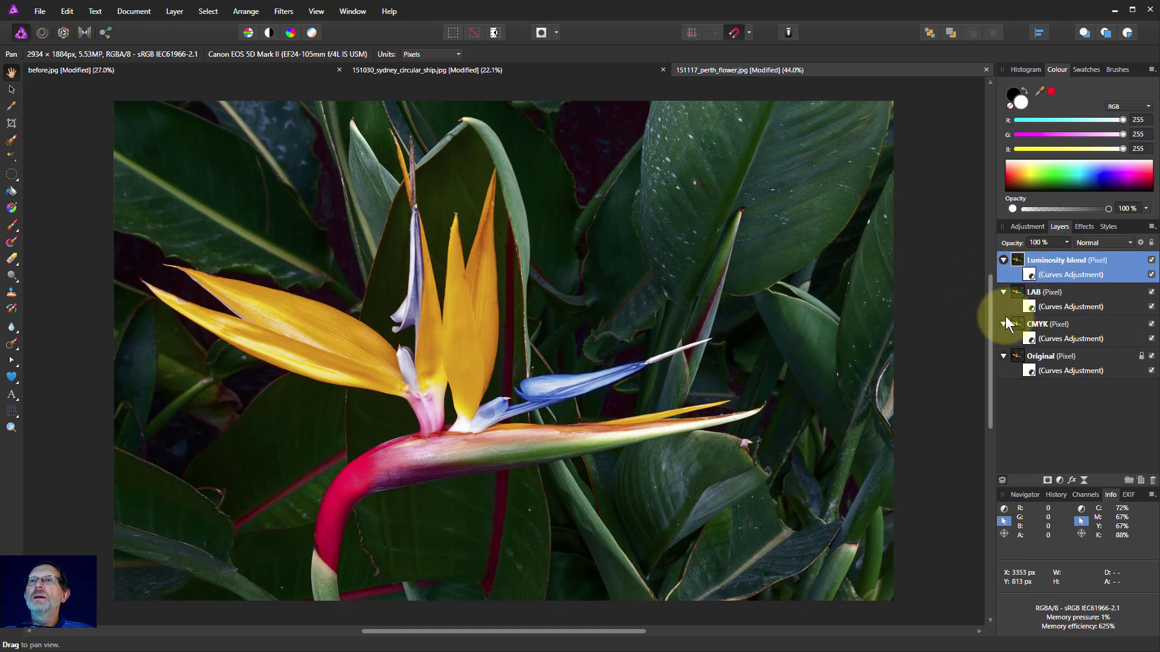
- Collapse the Luminosity blend, LAB and CMYK layers to single rows
click(1003, 259)
click(1003, 277)
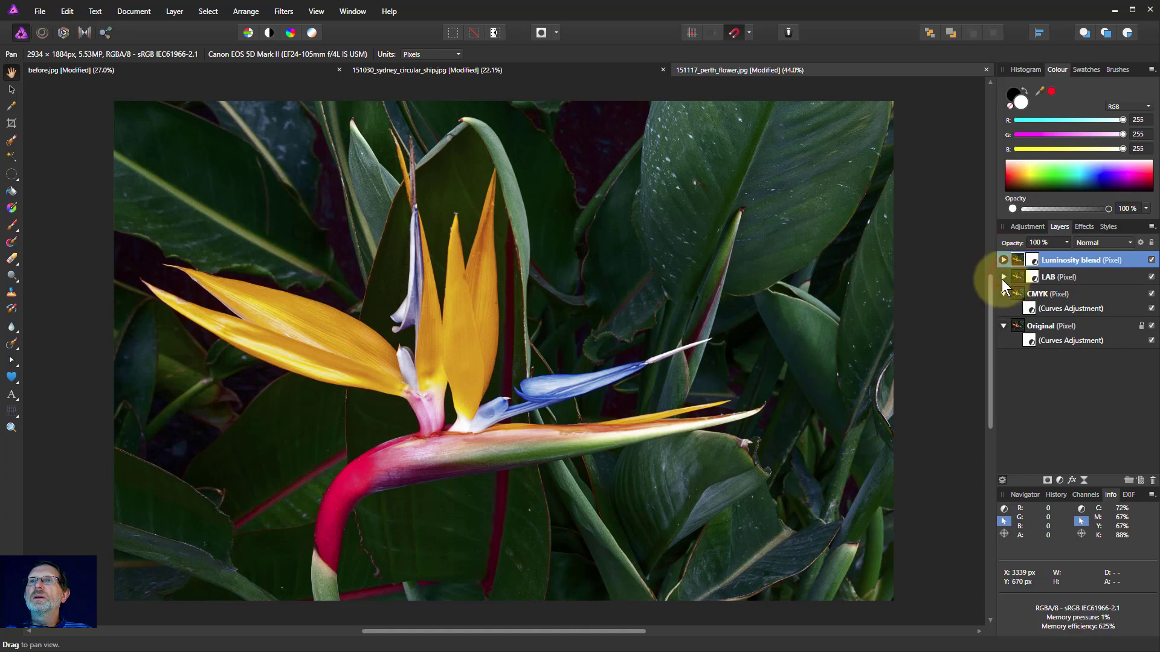
click(1003, 293)
- Collapse the Original layer, then hide Luminosity blend, LAB and CMYK to view the original
click(1003, 310)
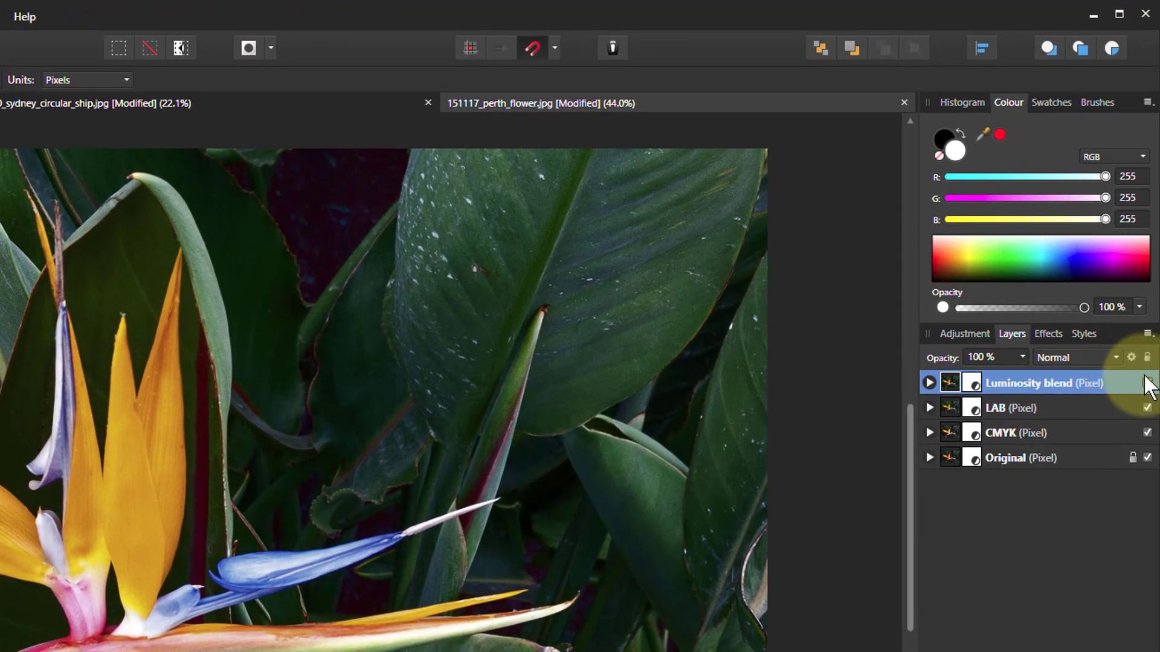
click(1147, 382)
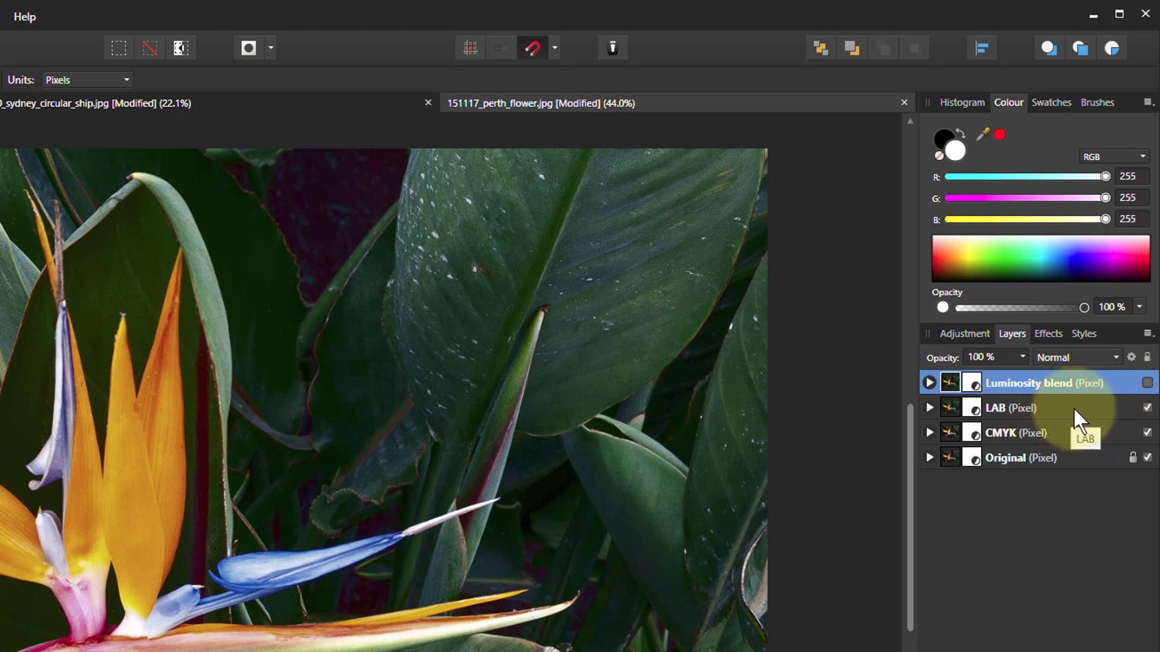
click(1147, 408)
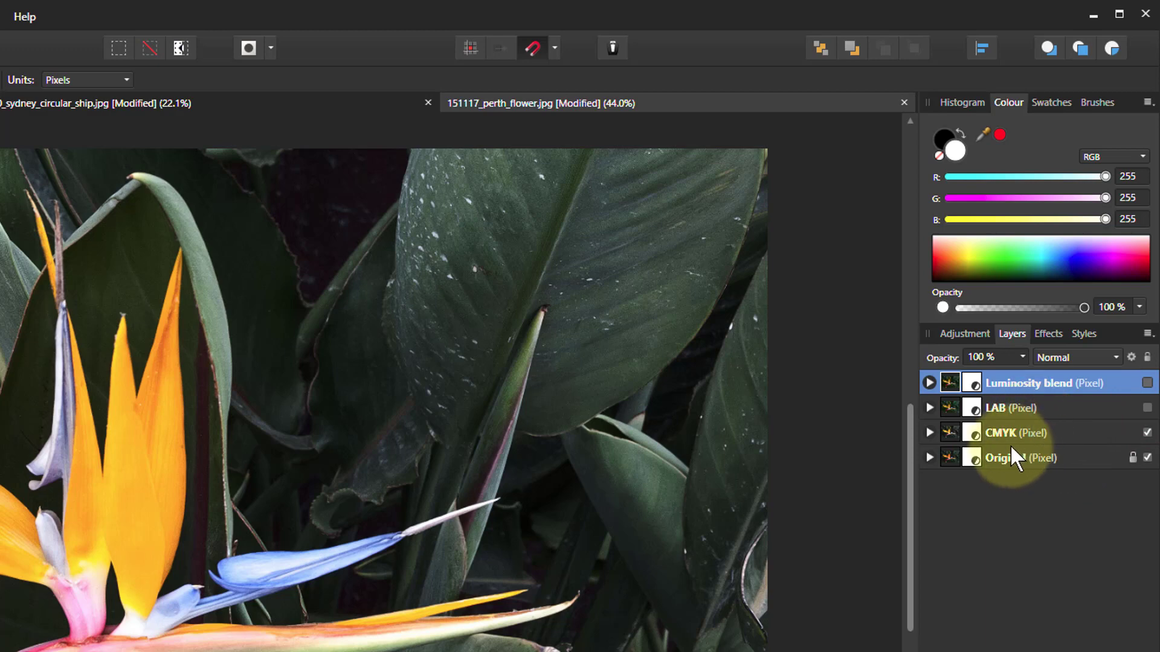
click(1147, 433)
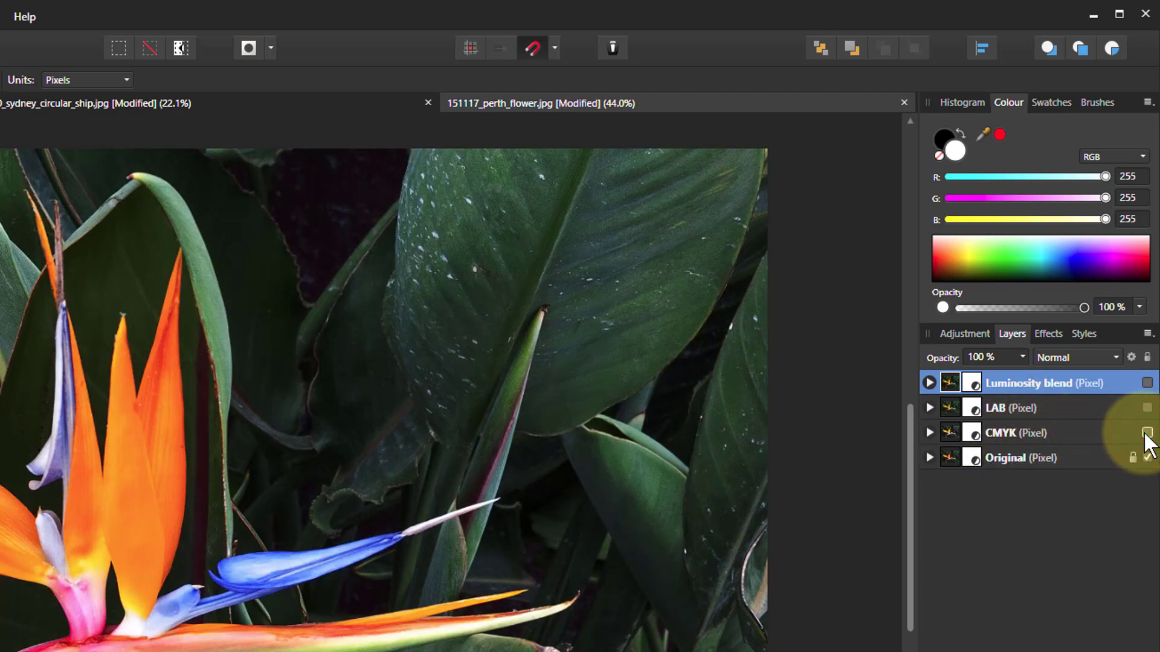
- Turn CMYK, LAB and Luminosity blend back on one by one to compare each version
click(1147, 433)
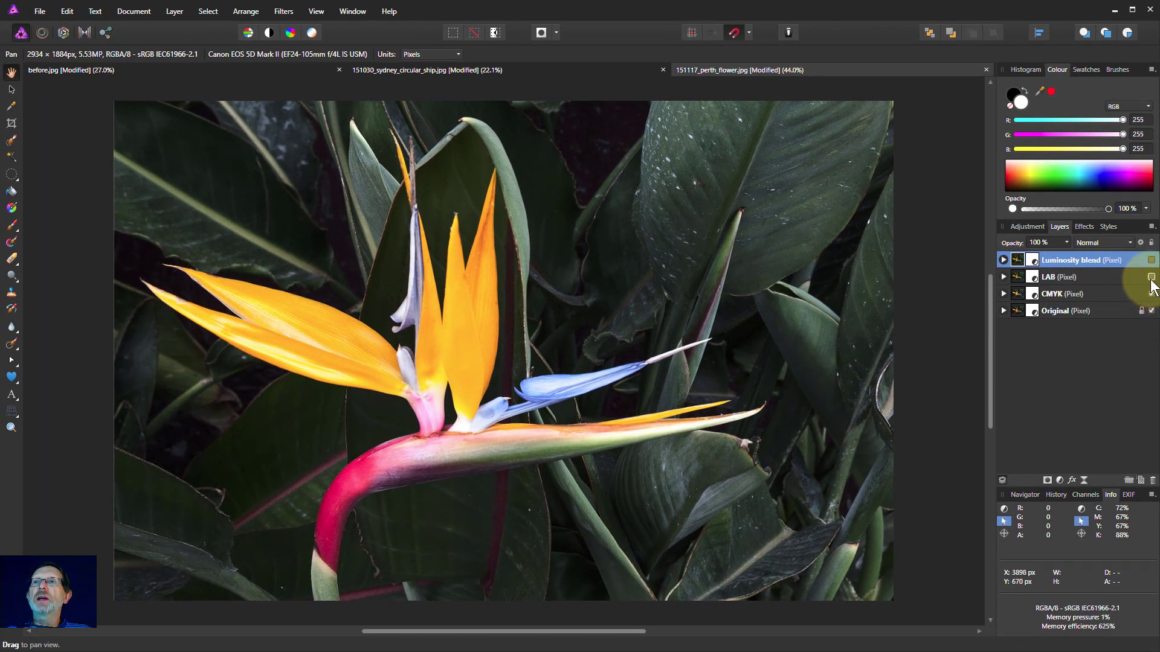
click(1152, 278)
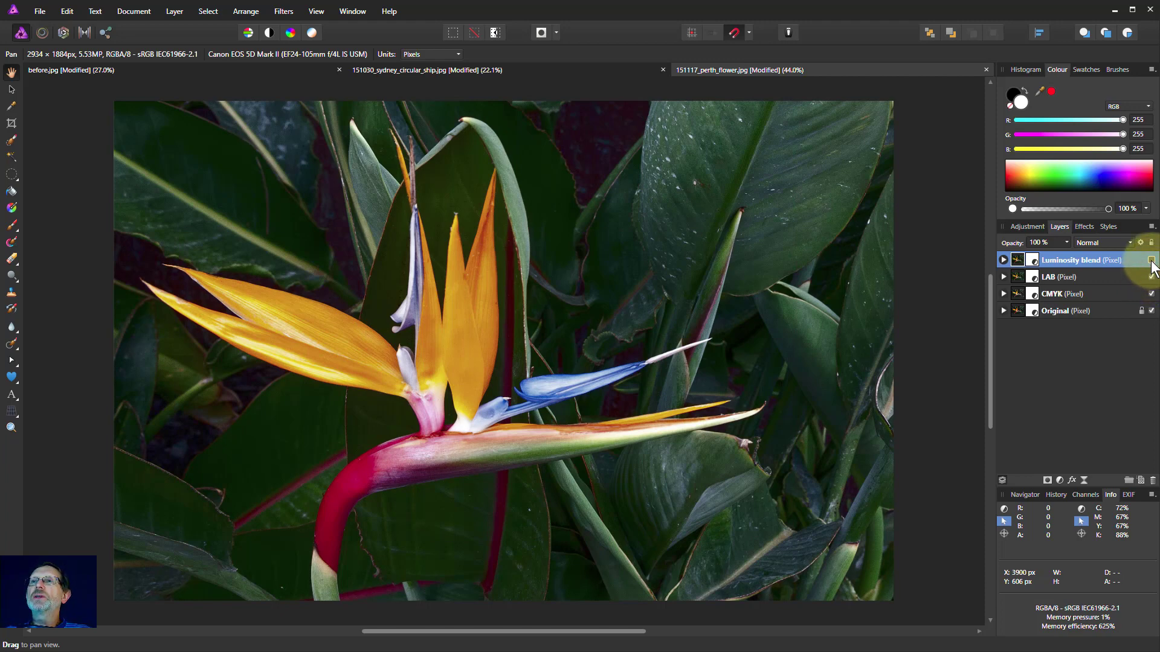
click(1151, 260)
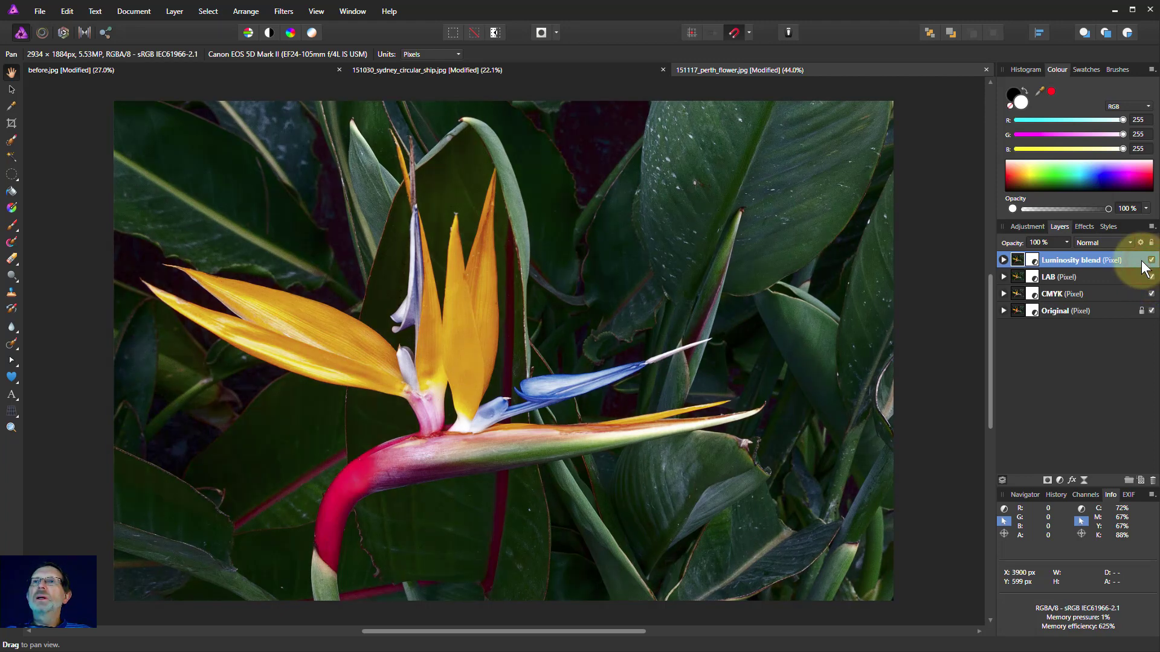